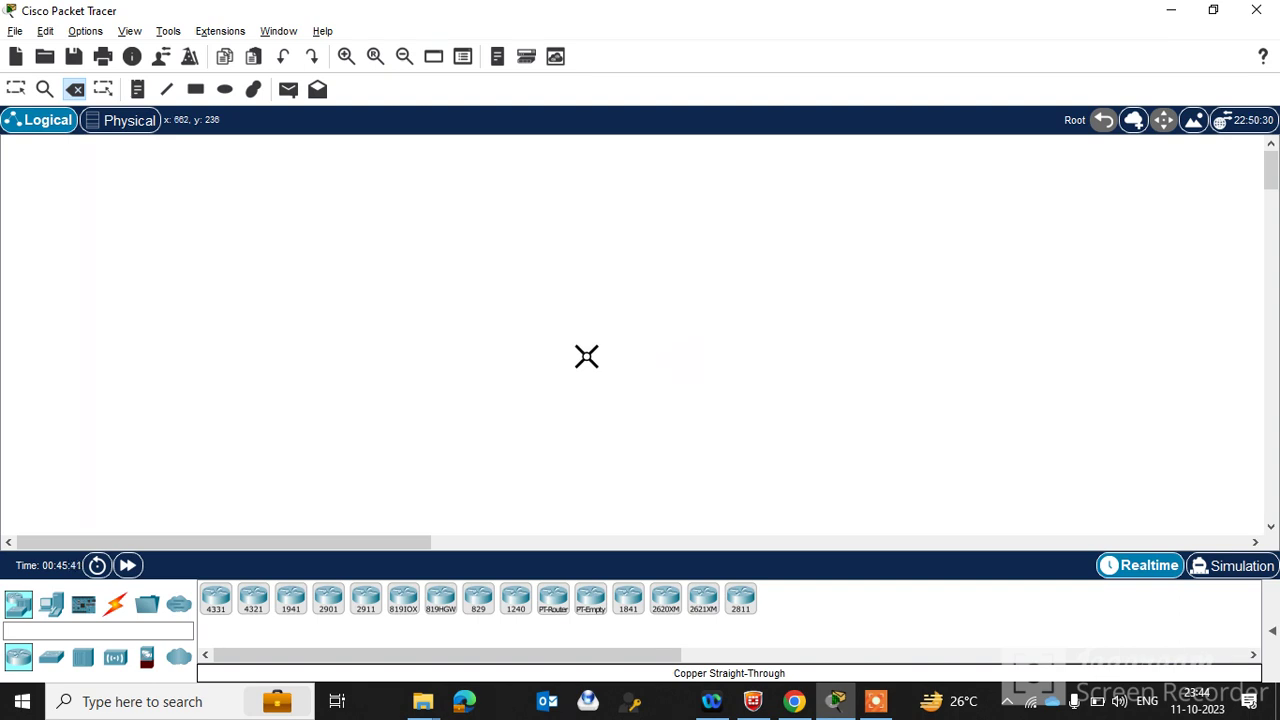
# Step: Drag a 2960 switch to the upper left of the canvas and a Laptop below it
pyautogui.click(22, 608)
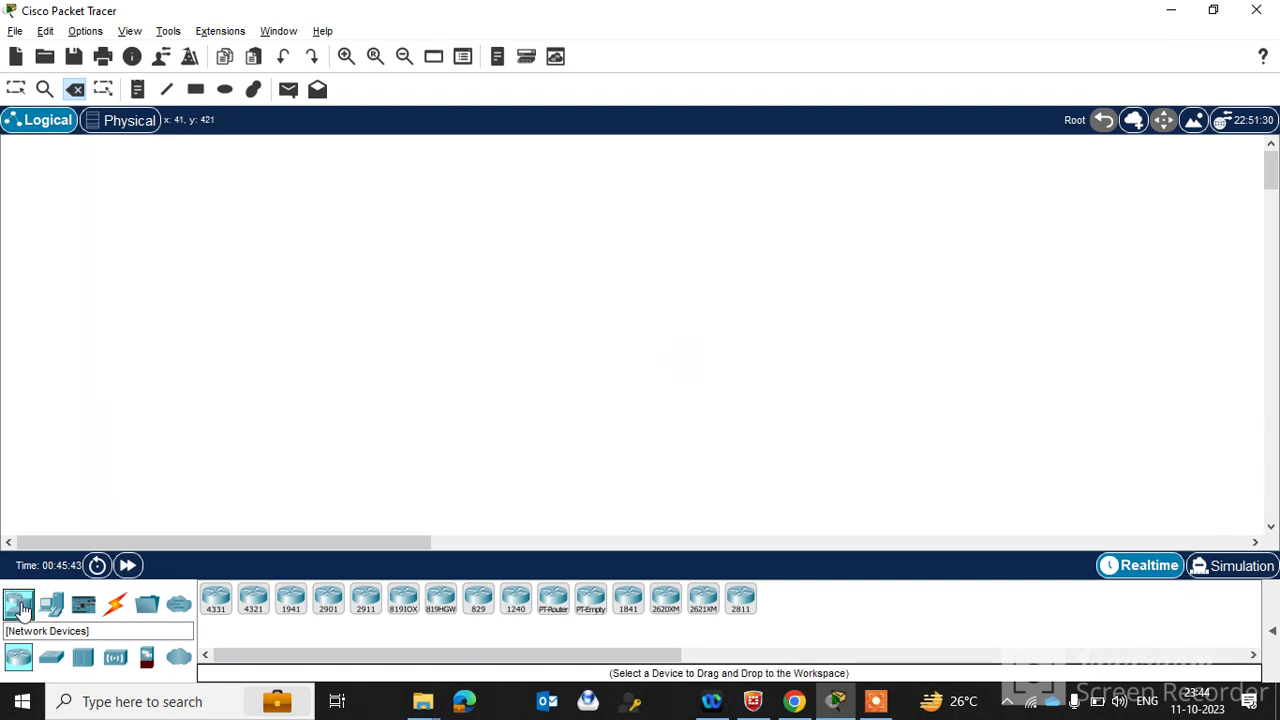
pyautogui.click(51, 662)
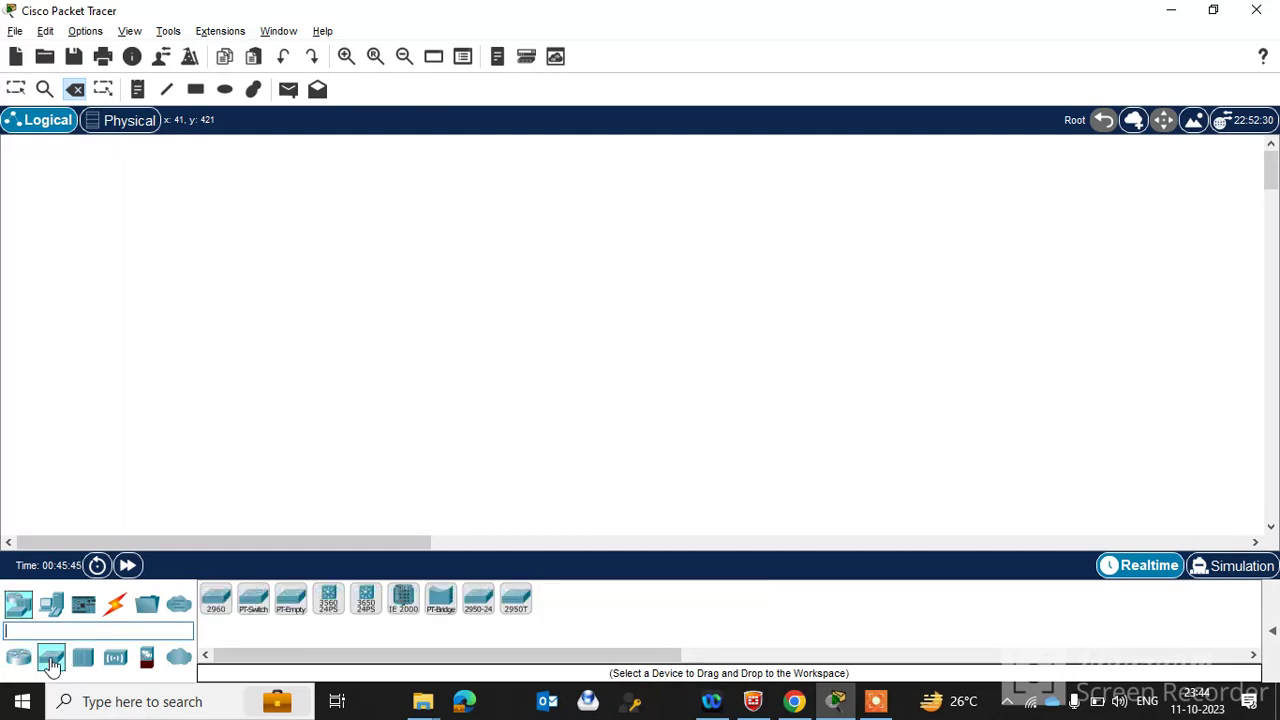
pyautogui.moveTo(215, 600); pyautogui.dragTo(212, 226)
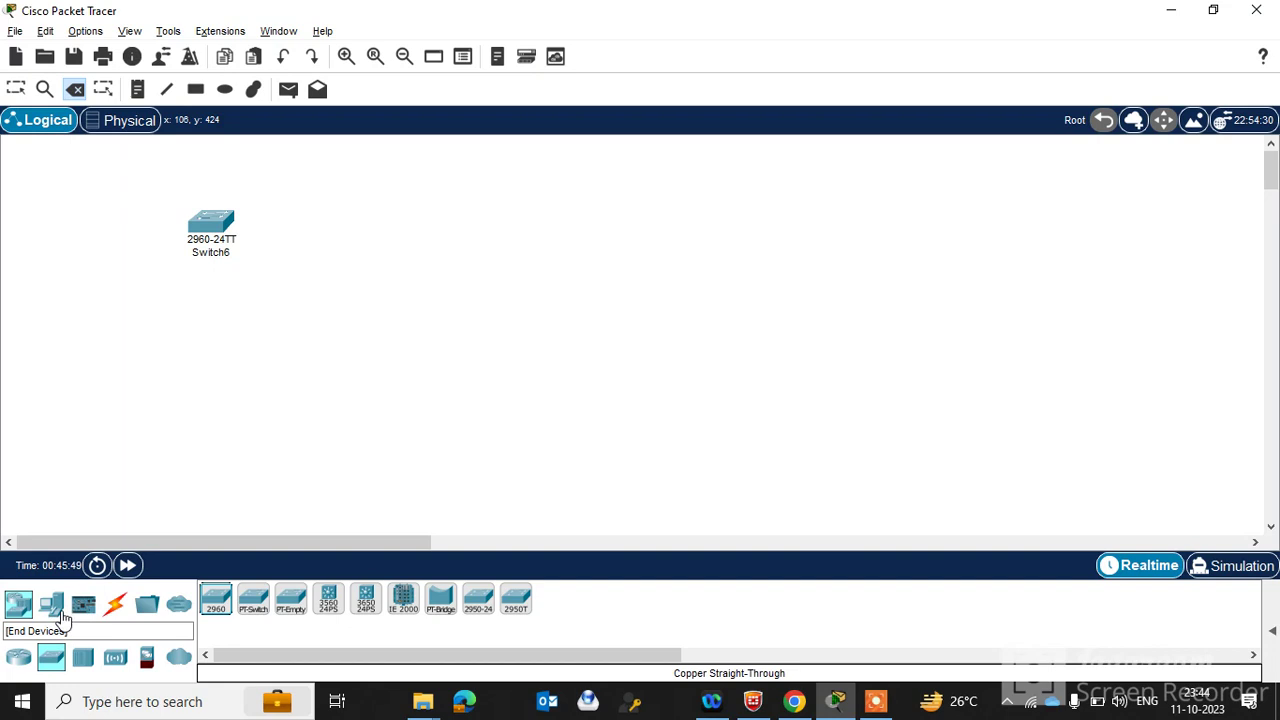
pyautogui.click(55, 608)
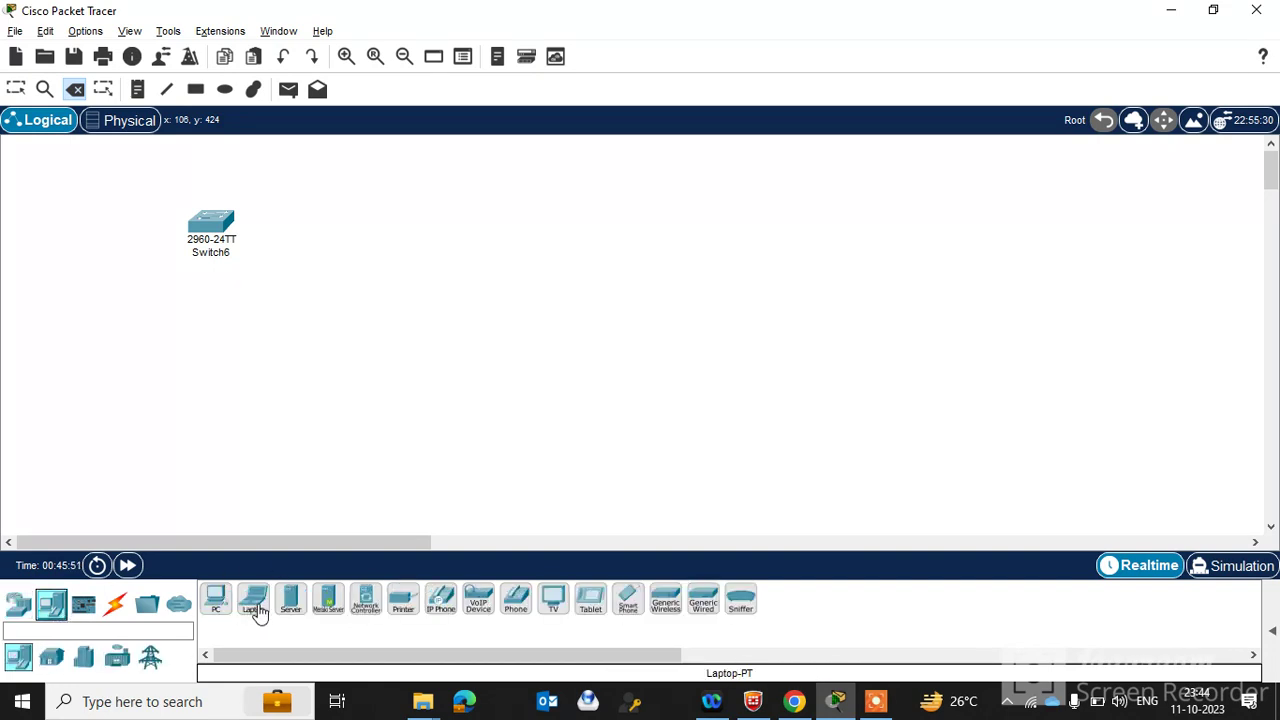
pyautogui.moveTo(256, 604); pyautogui.dragTo(416, 366)
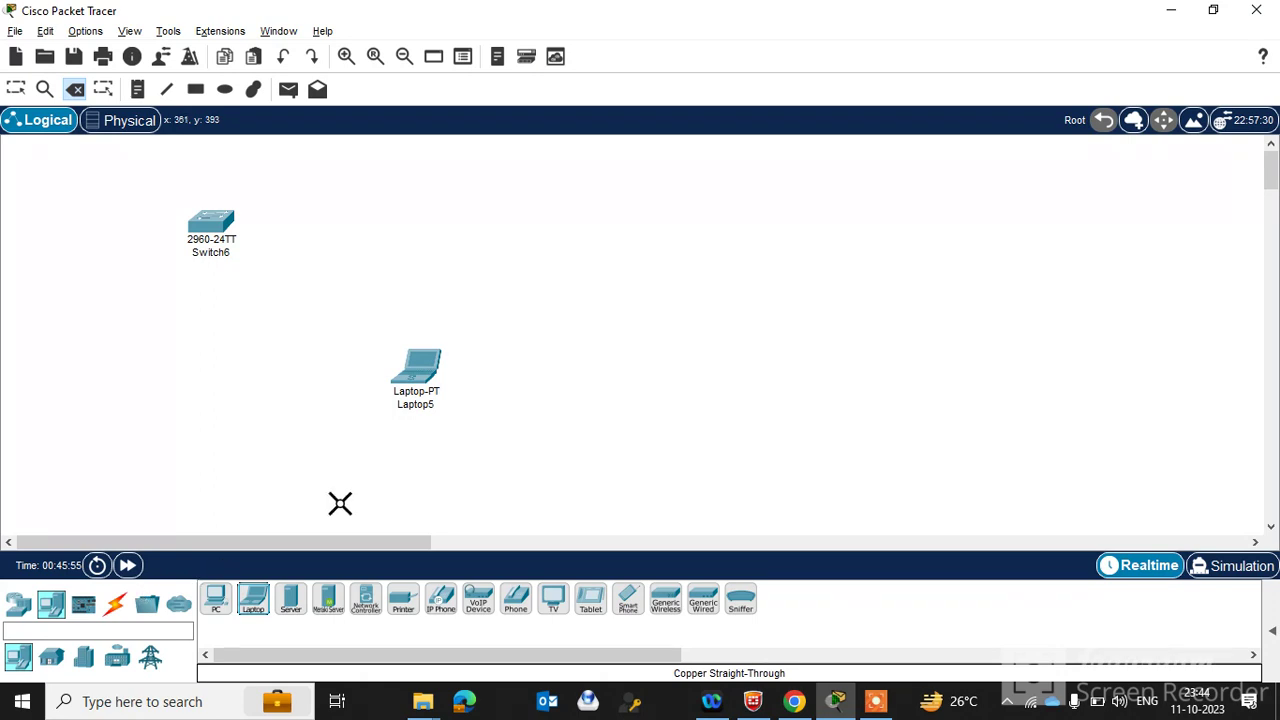
# Step: Cable Switch6 FastEthernet0/1 to Laptop5 FastEthernet0 using a Copper Straight-Through connection
pyautogui.click(115, 604)
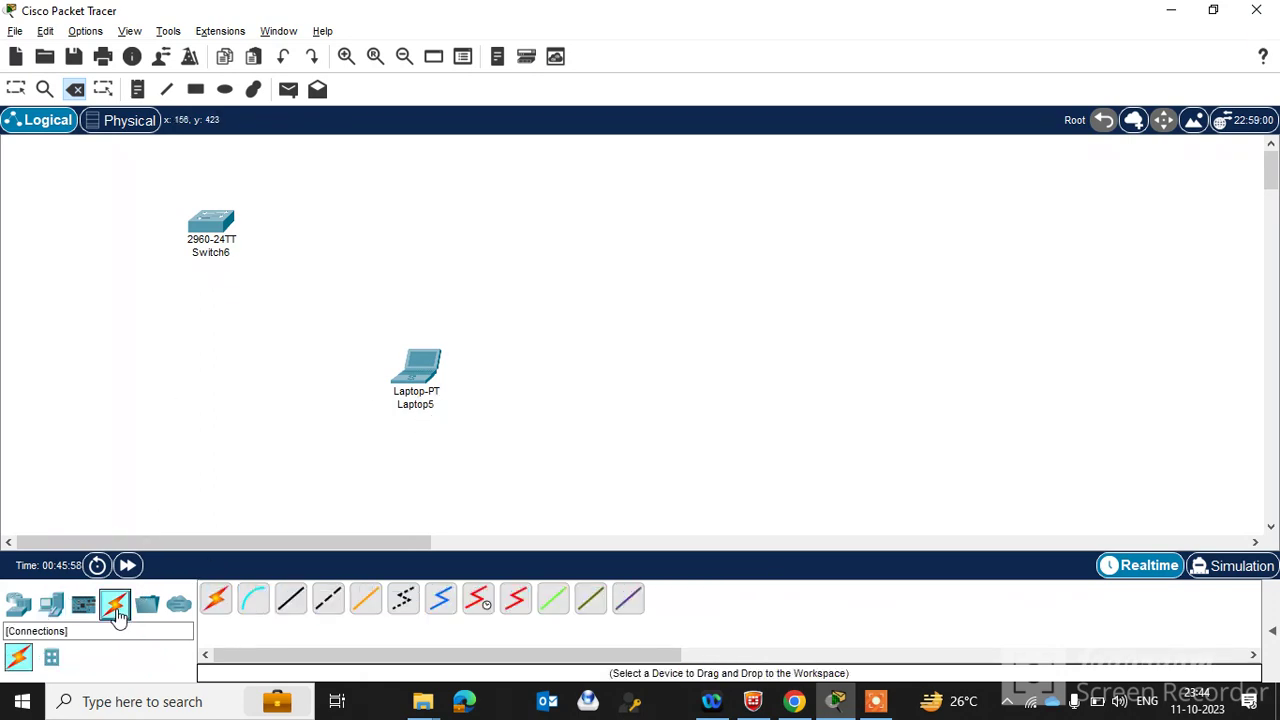
pyautogui.click(293, 605)
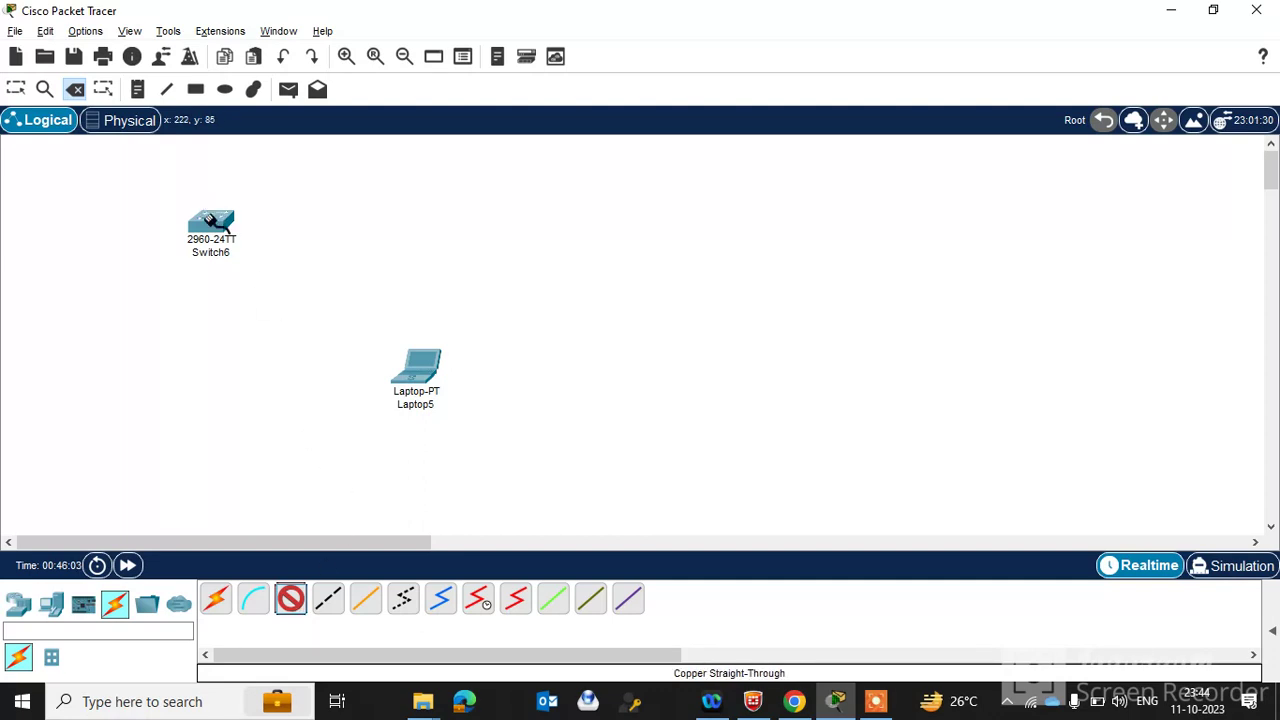
pyautogui.click(212, 226)
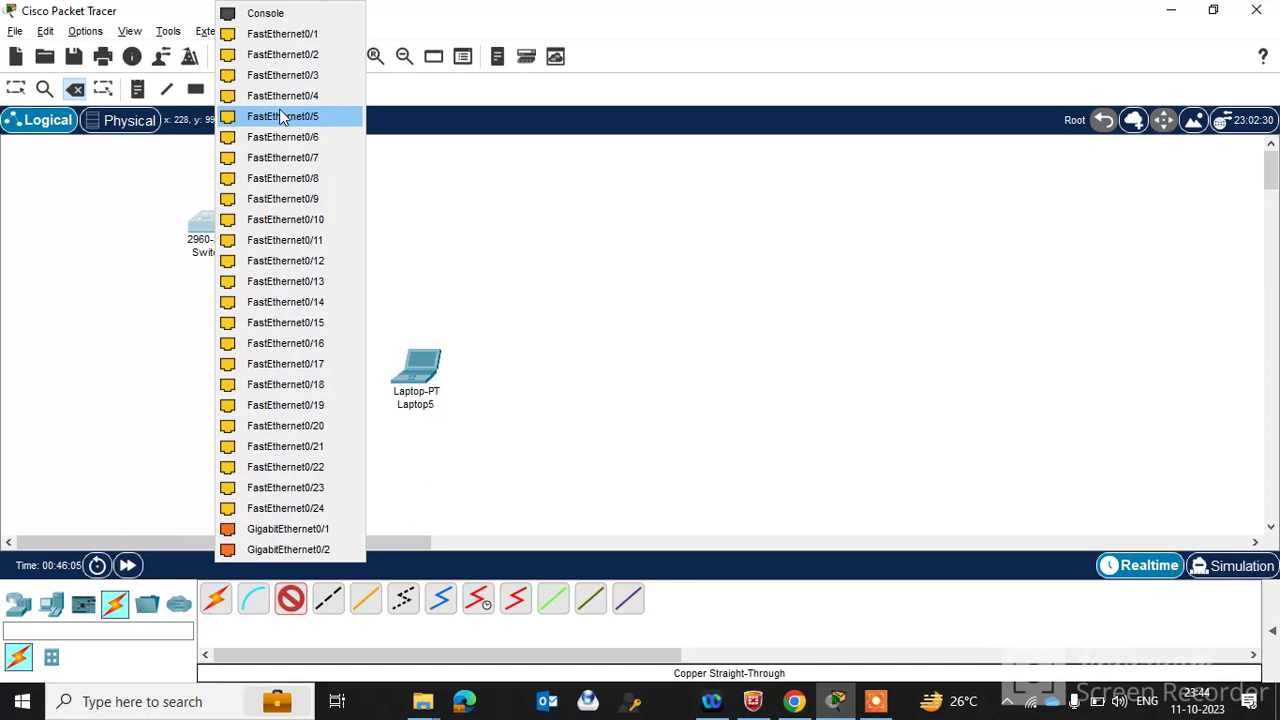
pyautogui.click(311, 40)
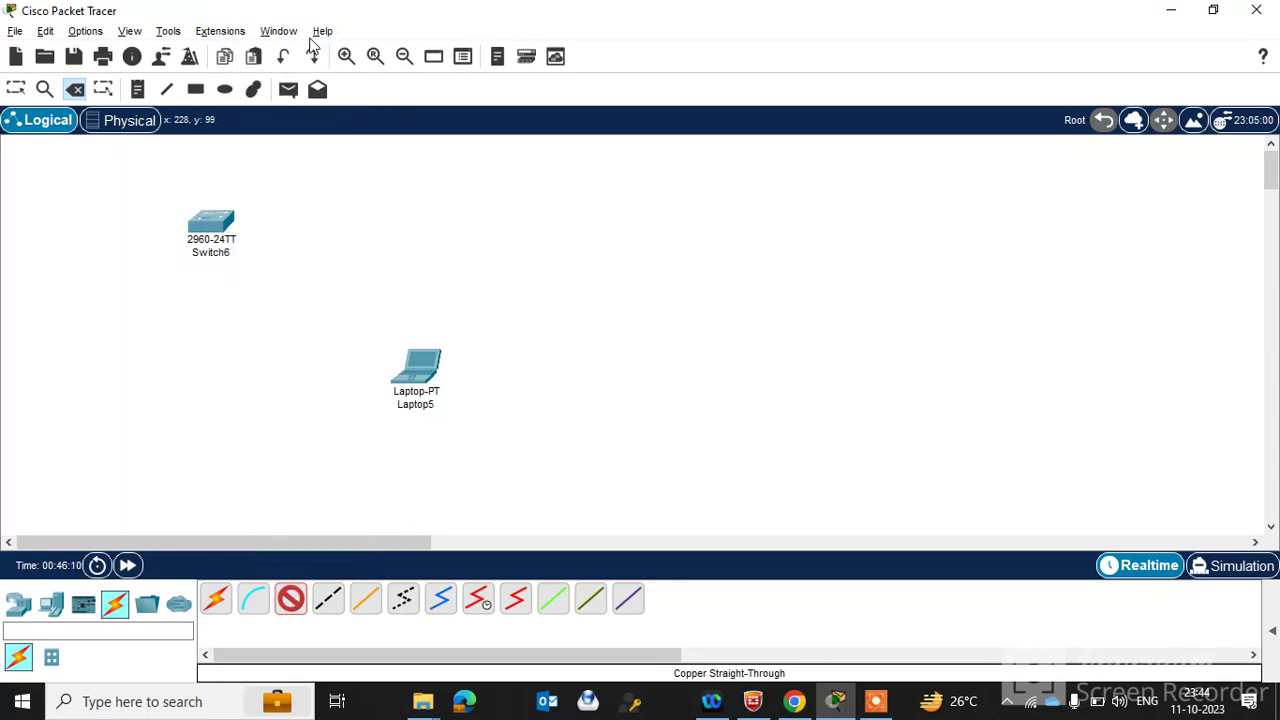
pyautogui.click(424, 376)
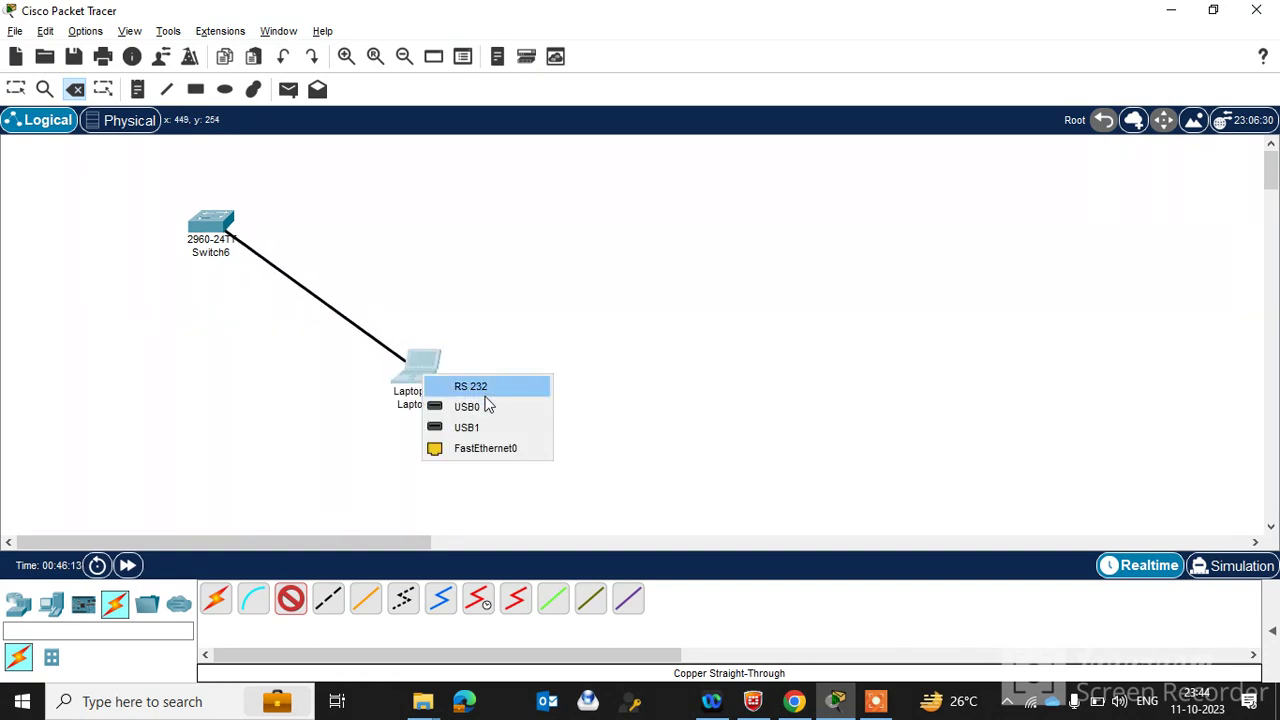
pyautogui.click(491, 451)
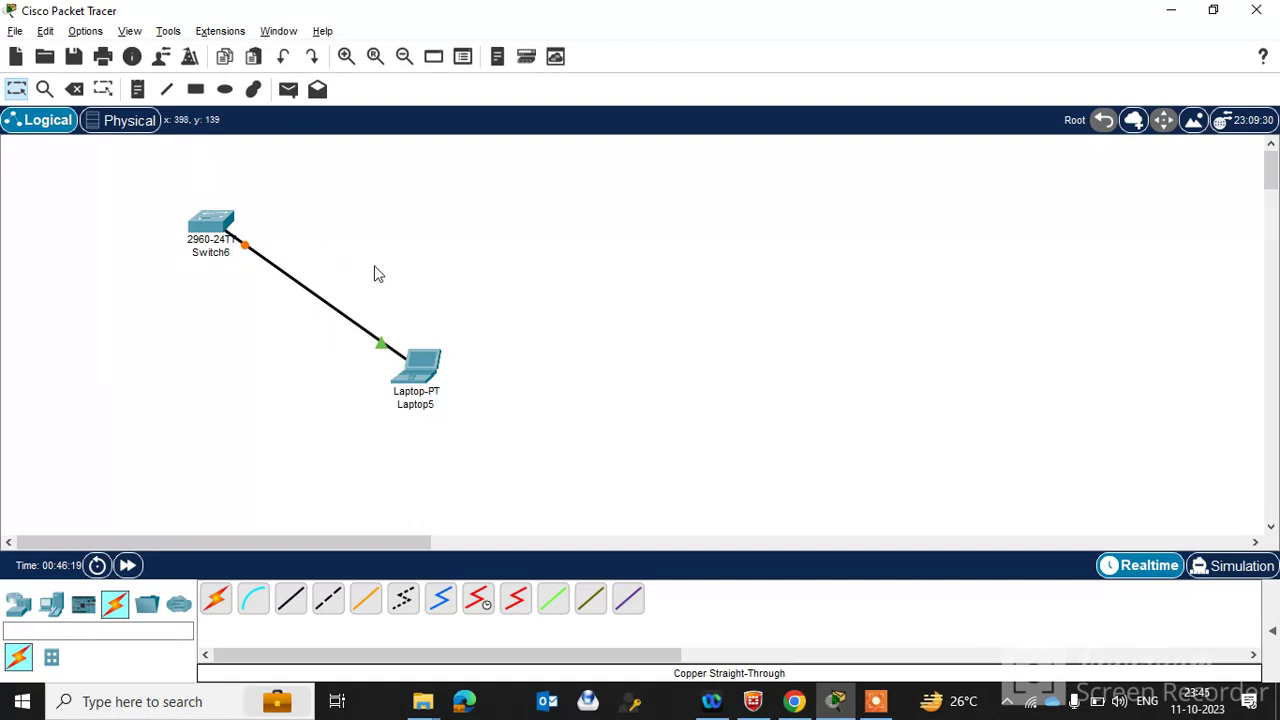
# Step: Open Switch6's CLI, start the session, and run enable to reach Switch#
pyautogui.click(208, 238)
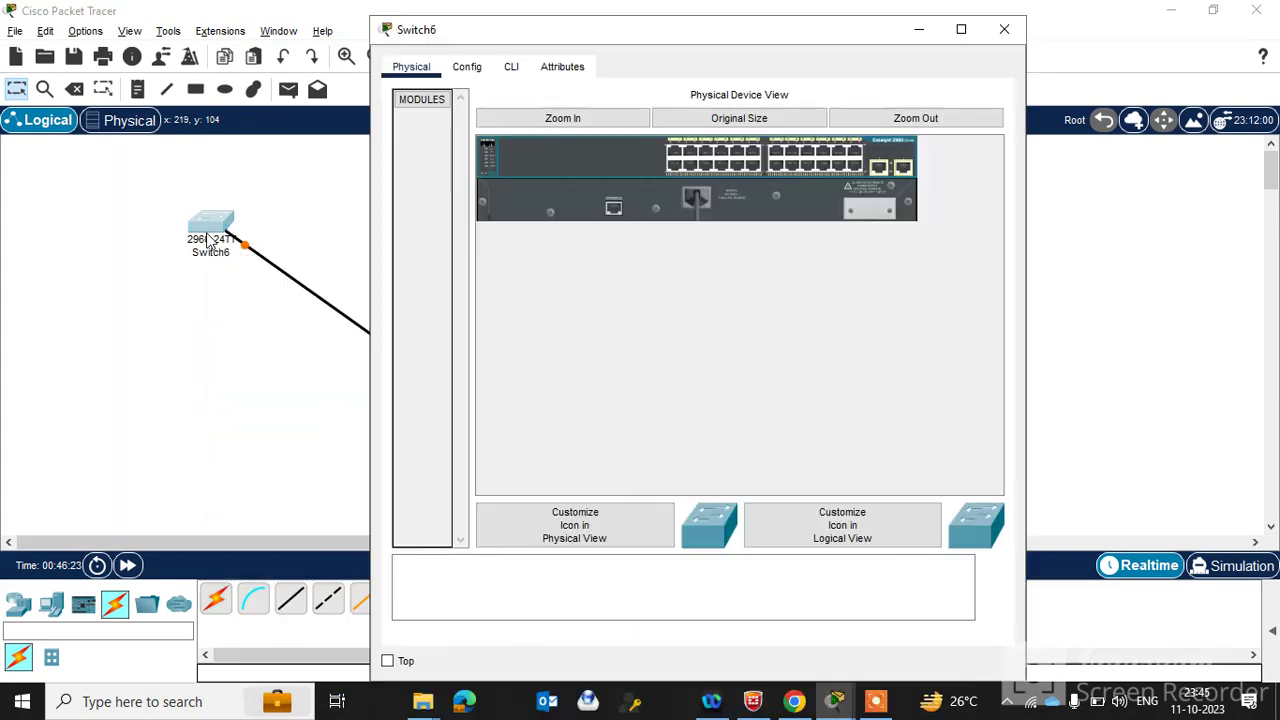
pyautogui.click(511, 68)
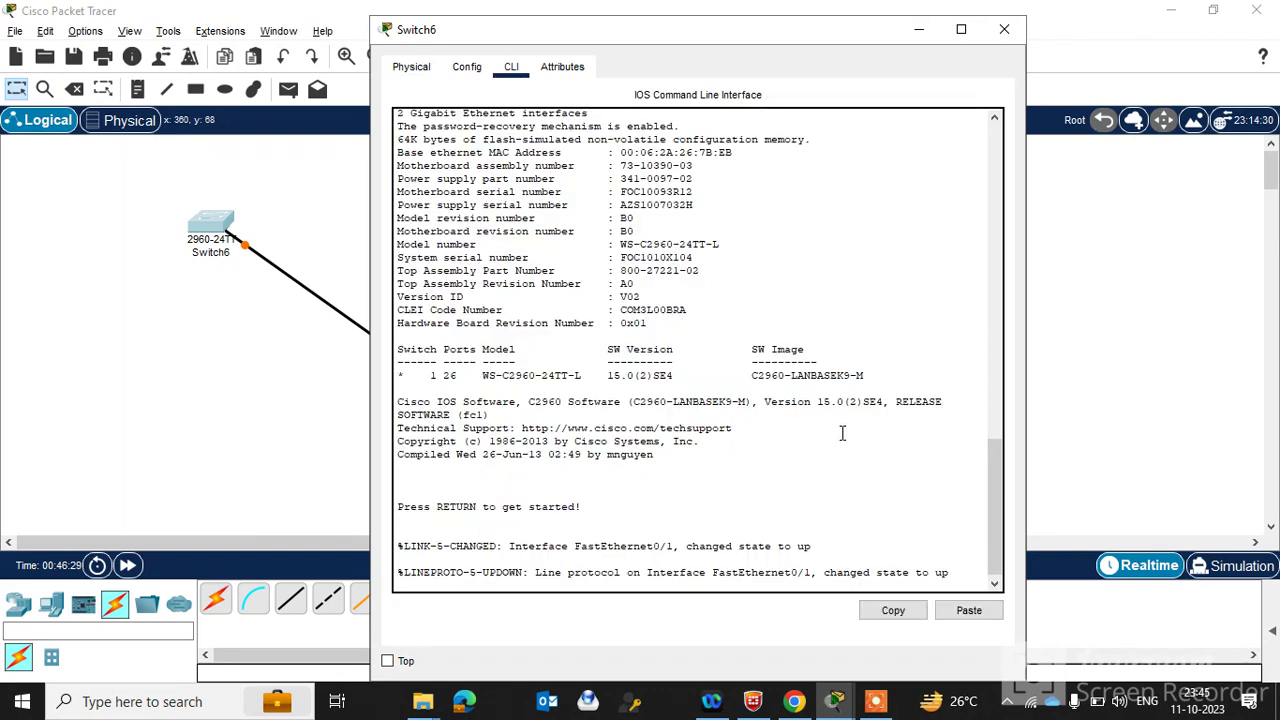
pyautogui.press('Return')
pyautogui.press('Return')
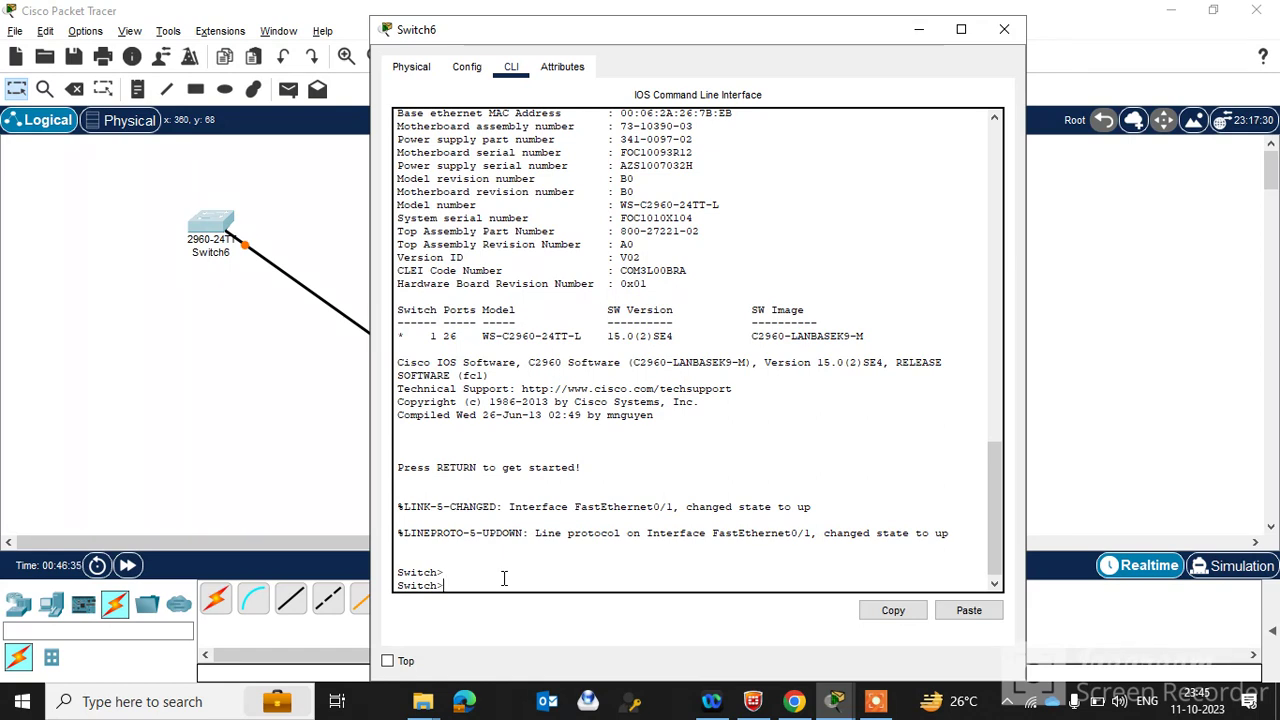
pyautogui.write('enable')
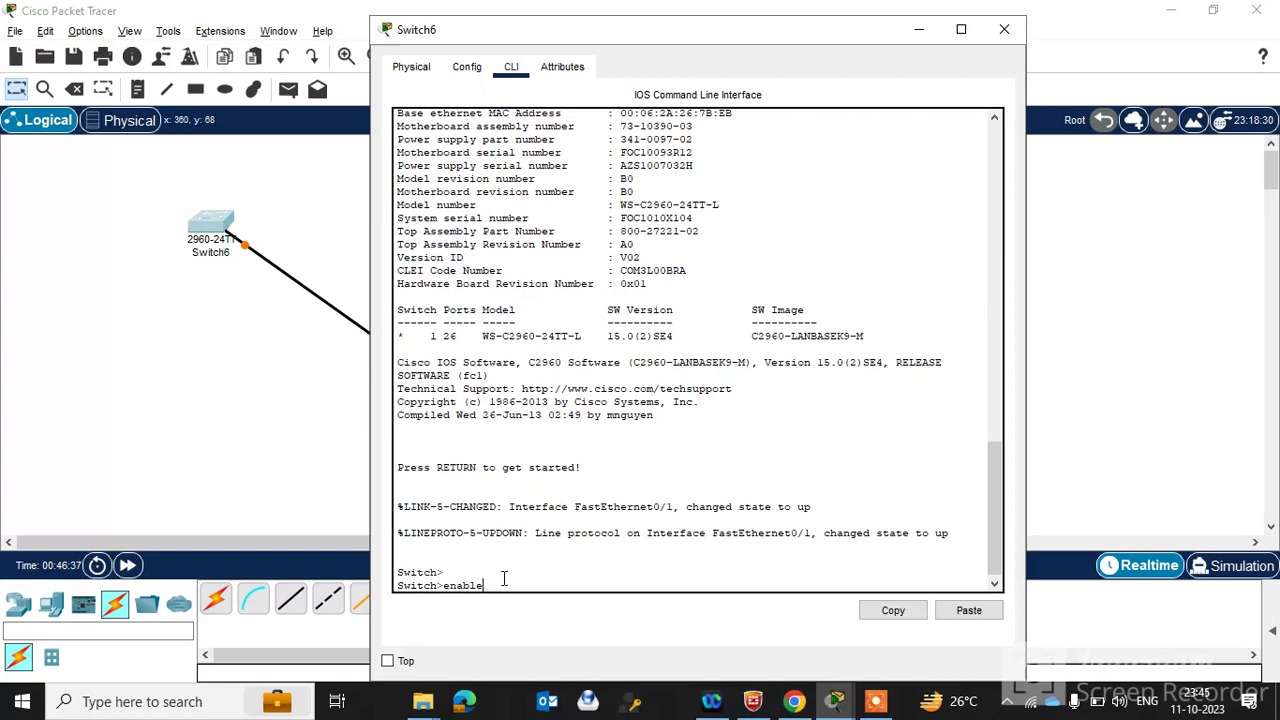
pyautogui.press('Return')
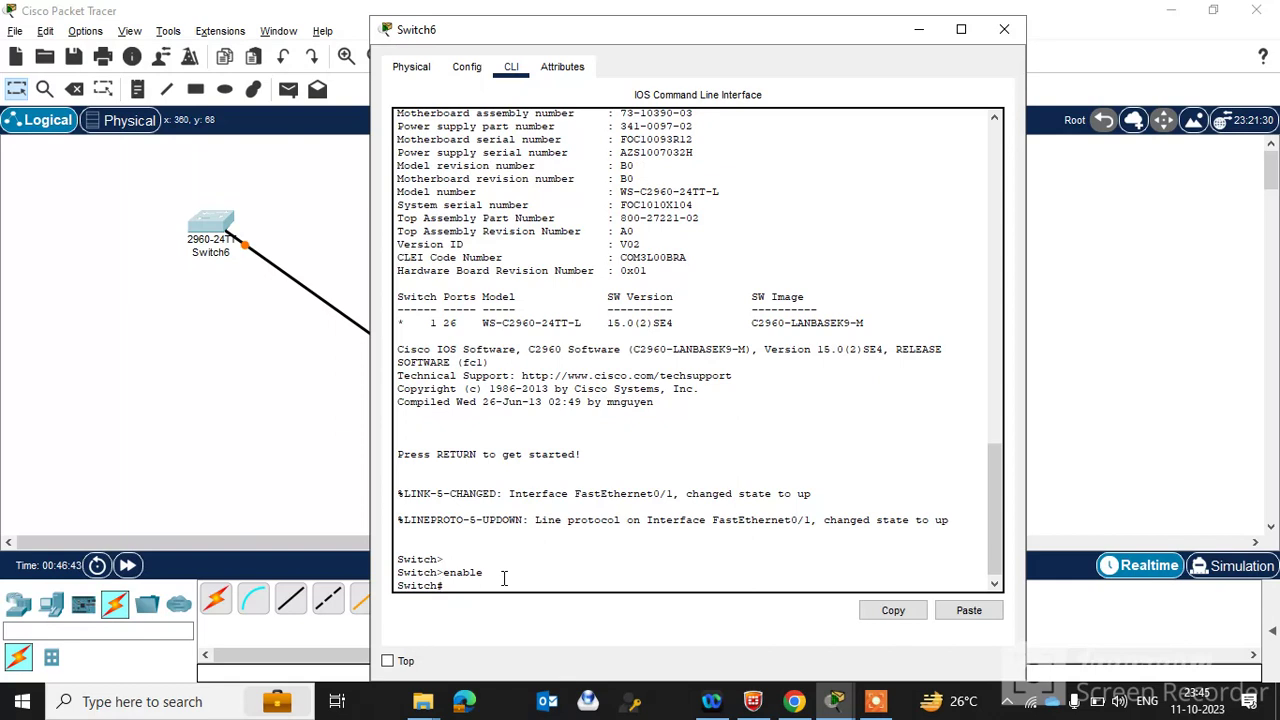
# Step: Run show version and highlight the switch ports and hardware details in the output
pyautogui.write('sh')
pyautogui.write('ow ve')
pyautogui.write('rsion')
pyautogui.press('Return')
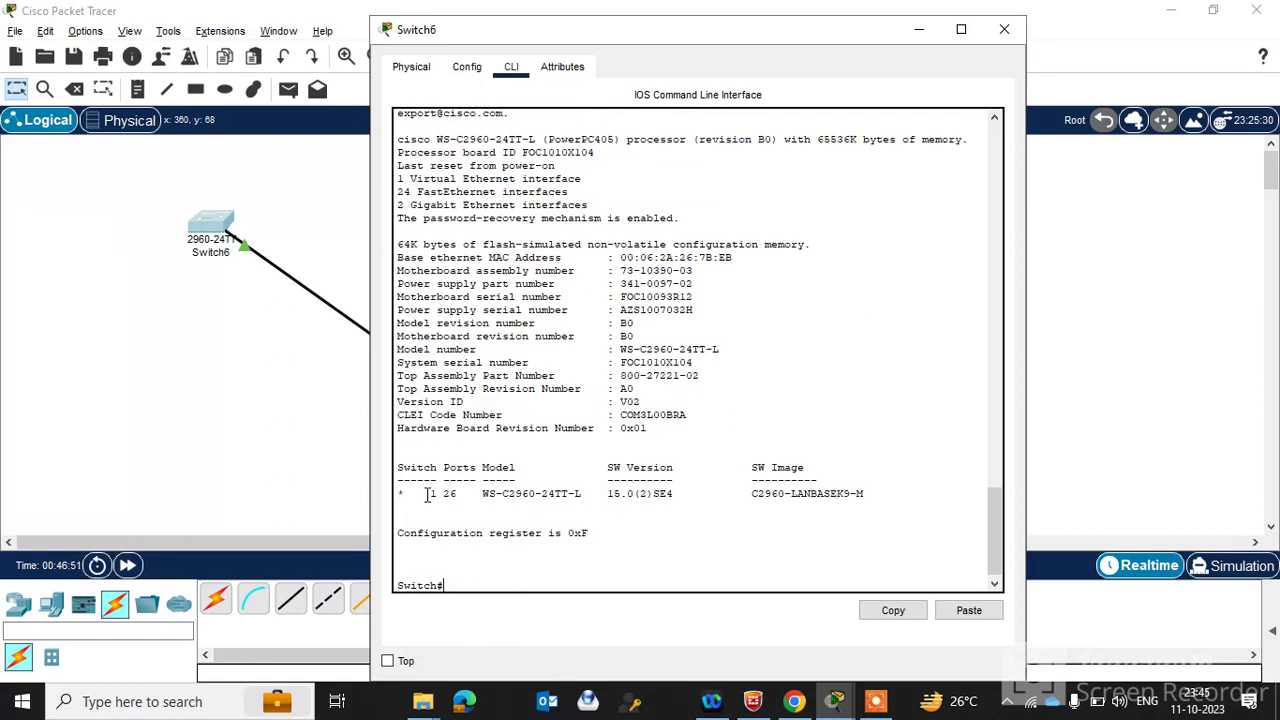
pyautogui.moveTo(424, 493)
pyautogui.mouseDown()
pyautogui.moveTo(533, 504)
pyautogui.moveTo(860, 495)
pyautogui.mouseUp()
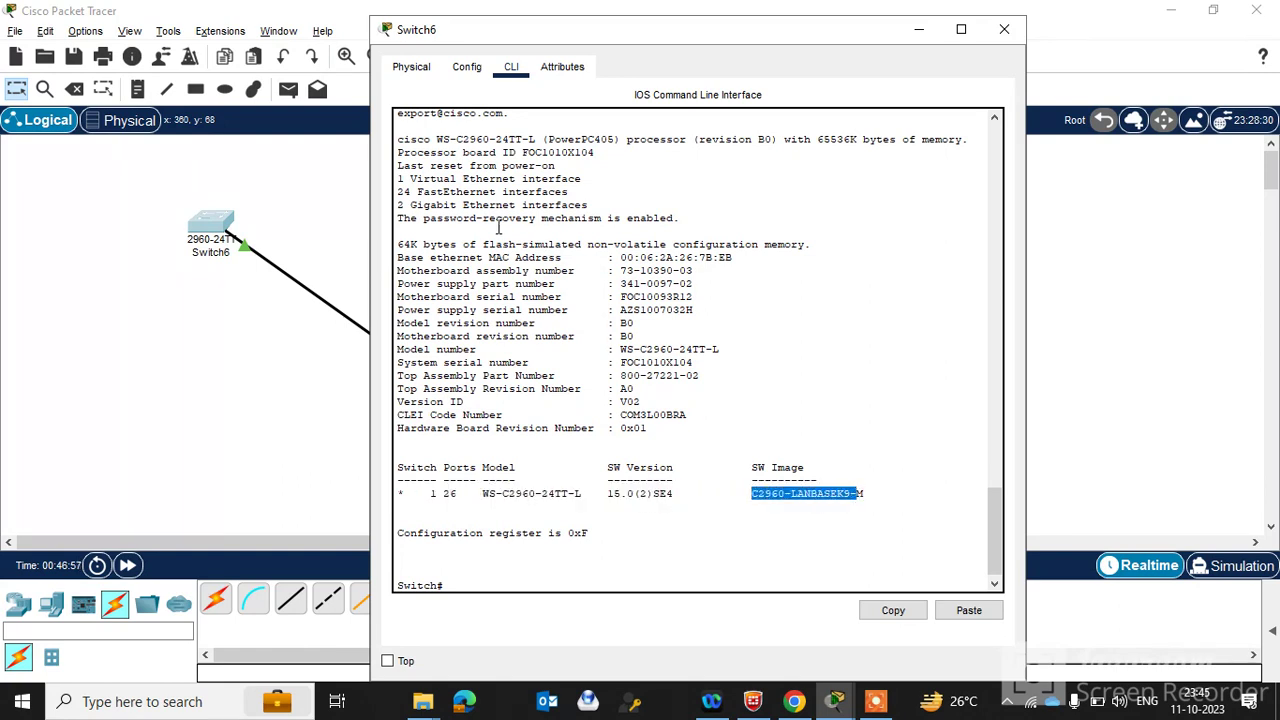
pyautogui.moveTo(462, 244)
pyautogui.mouseDown()
pyautogui.moveTo(812, 246)
pyautogui.moveTo(632, 413)
pyautogui.moveTo(689, 480)
pyautogui.mouseUp()
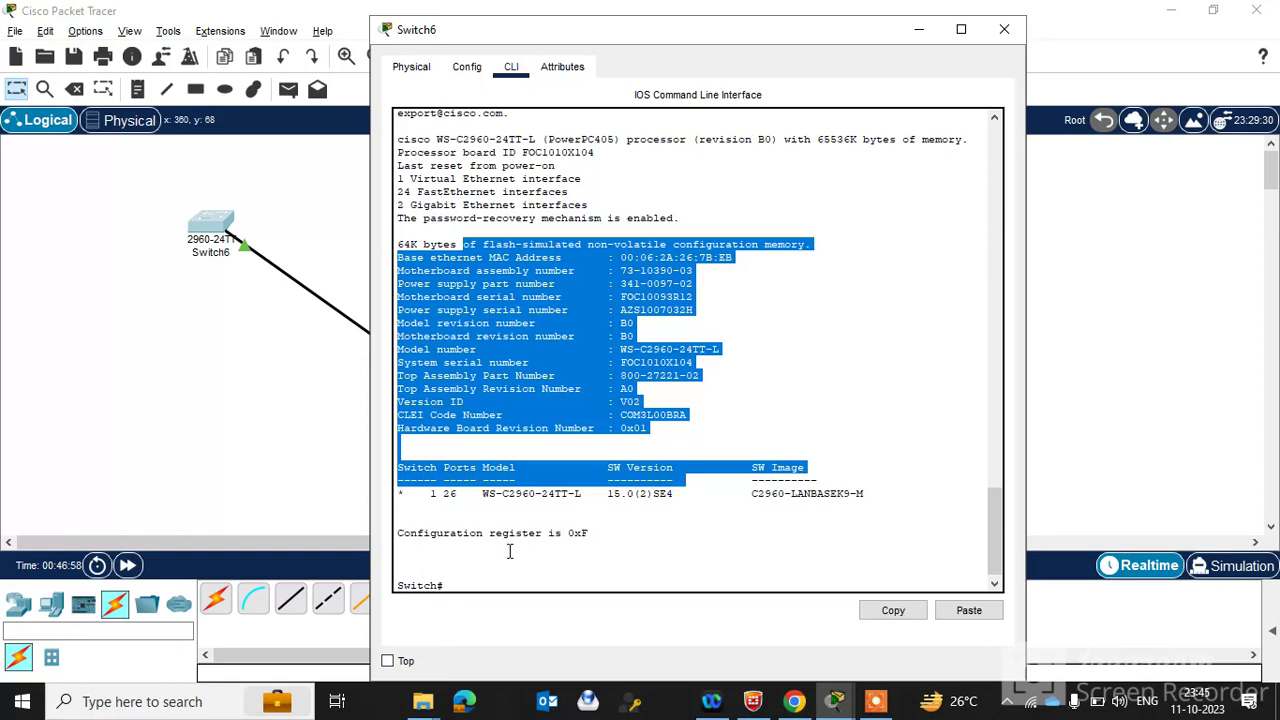
pyautogui.click(476, 574)
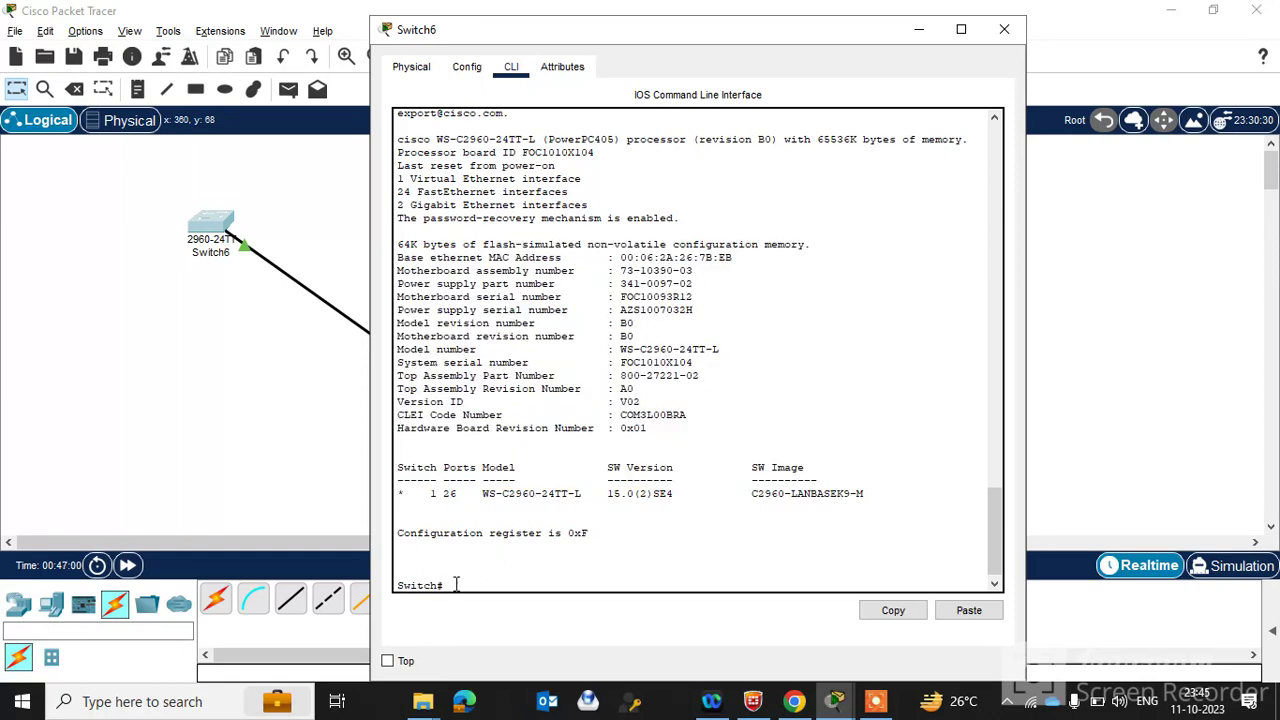
# Step: Run show interfaces status using Tab completion
pyautogui.write('show')
pyautogui.write(' inte')
pyautogui.press('Tab')
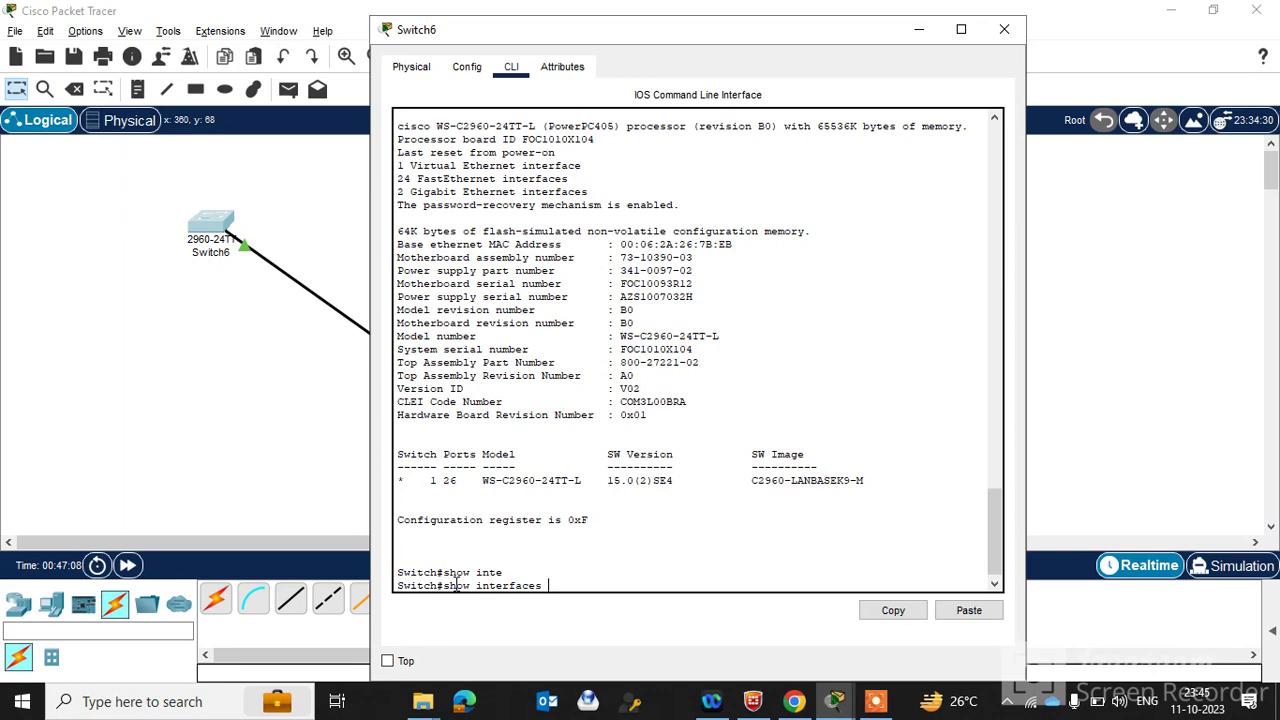
pyautogui.write('sta')
pyautogui.press('Tab')
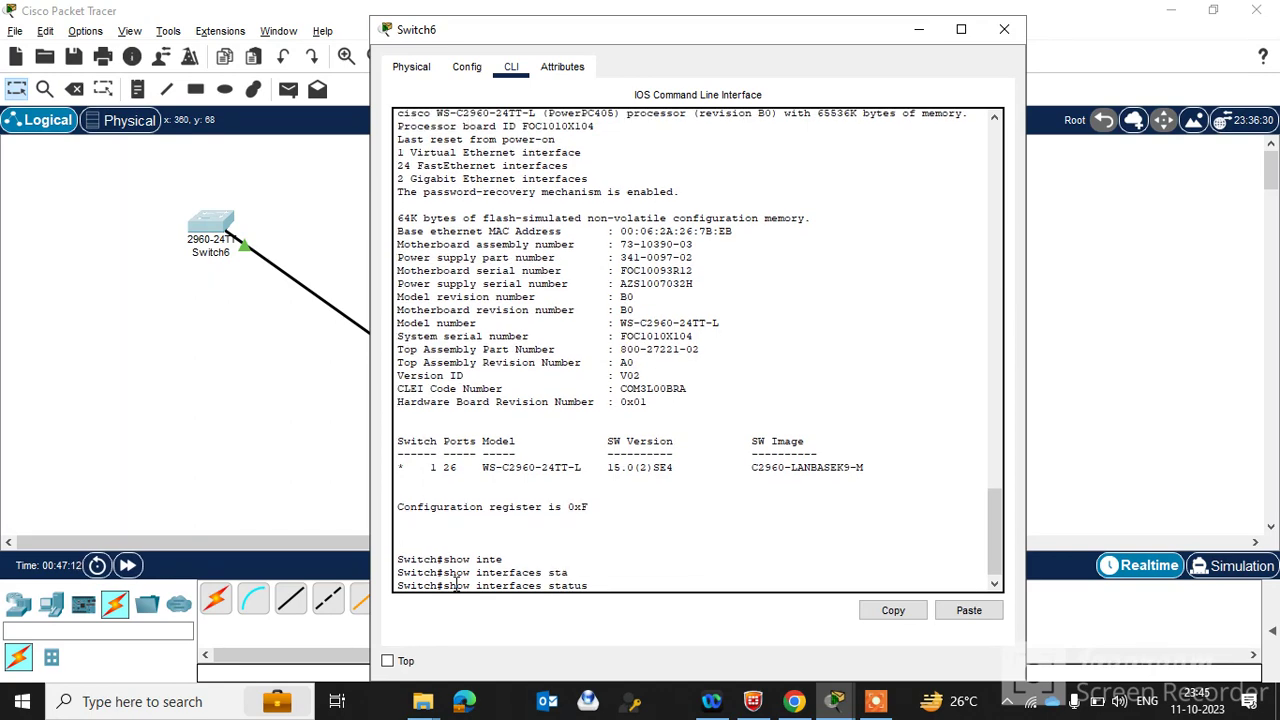
pyautogui.press('Return')
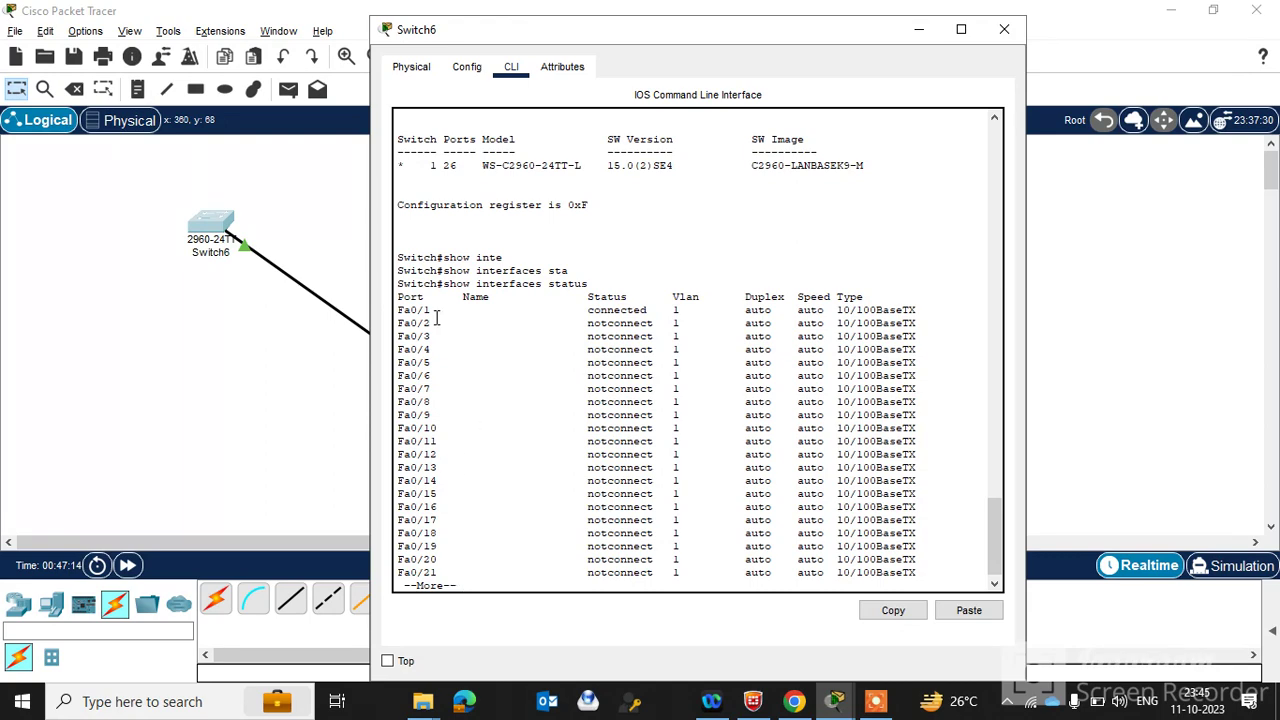
# Step: Page through the port status table, highlighting the Fa0/1 and Fa0/24/Gig0/1 rows
pyautogui.moveTo(399, 310); pyautogui.dragTo(665, 563)
pyautogui.click(665, 563)
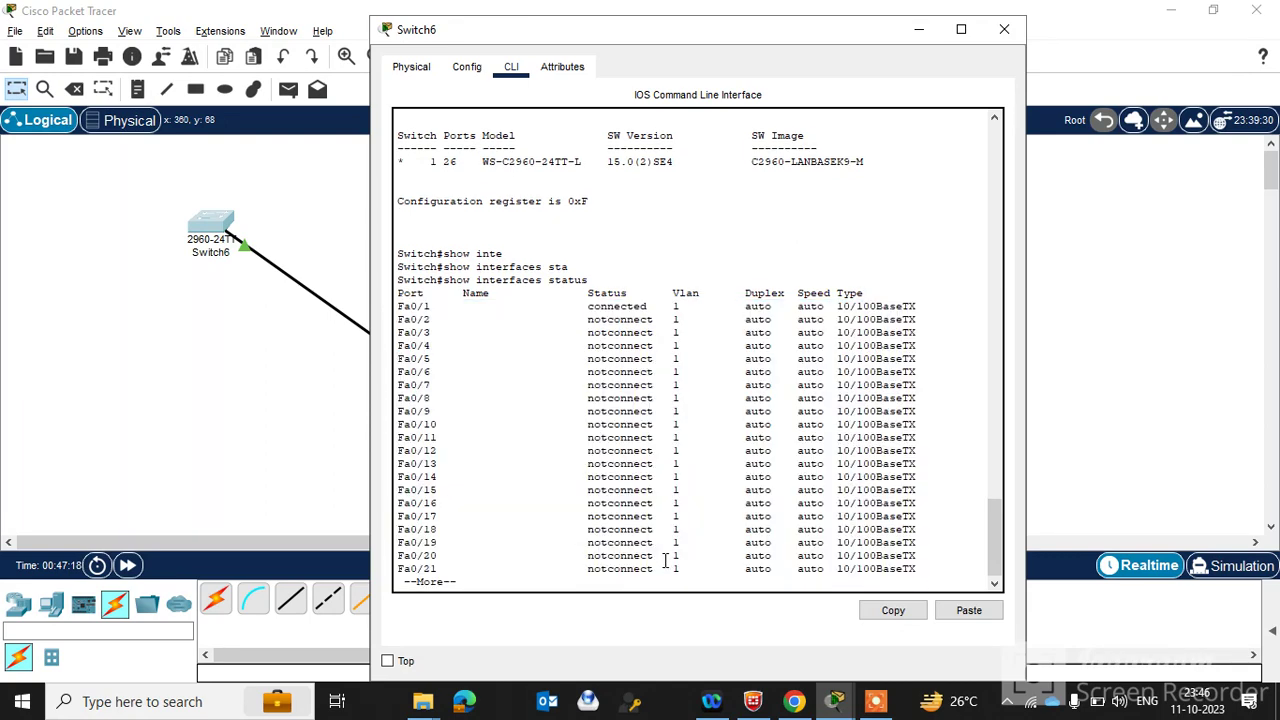
pyautogui.press('Return')
pyautogui.press('Return')
pyautogui.press('Return')
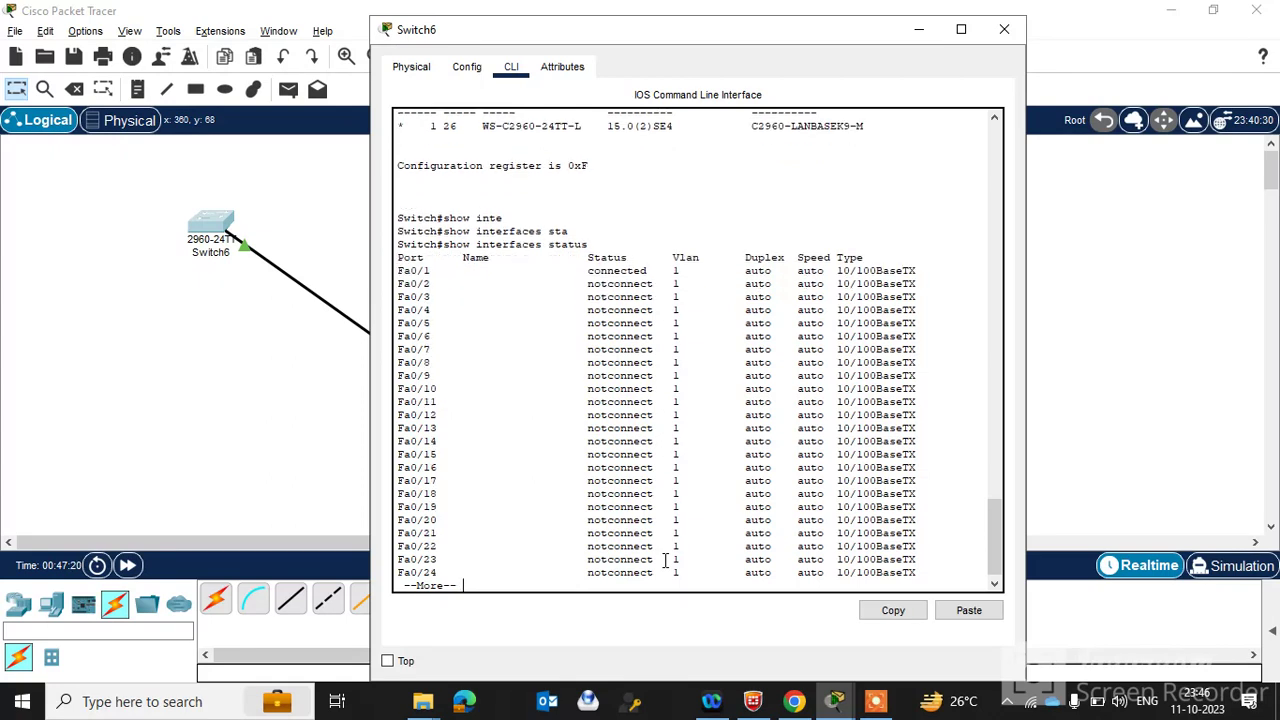
pyautogui.press('Return')
pyautogui.press('Return')
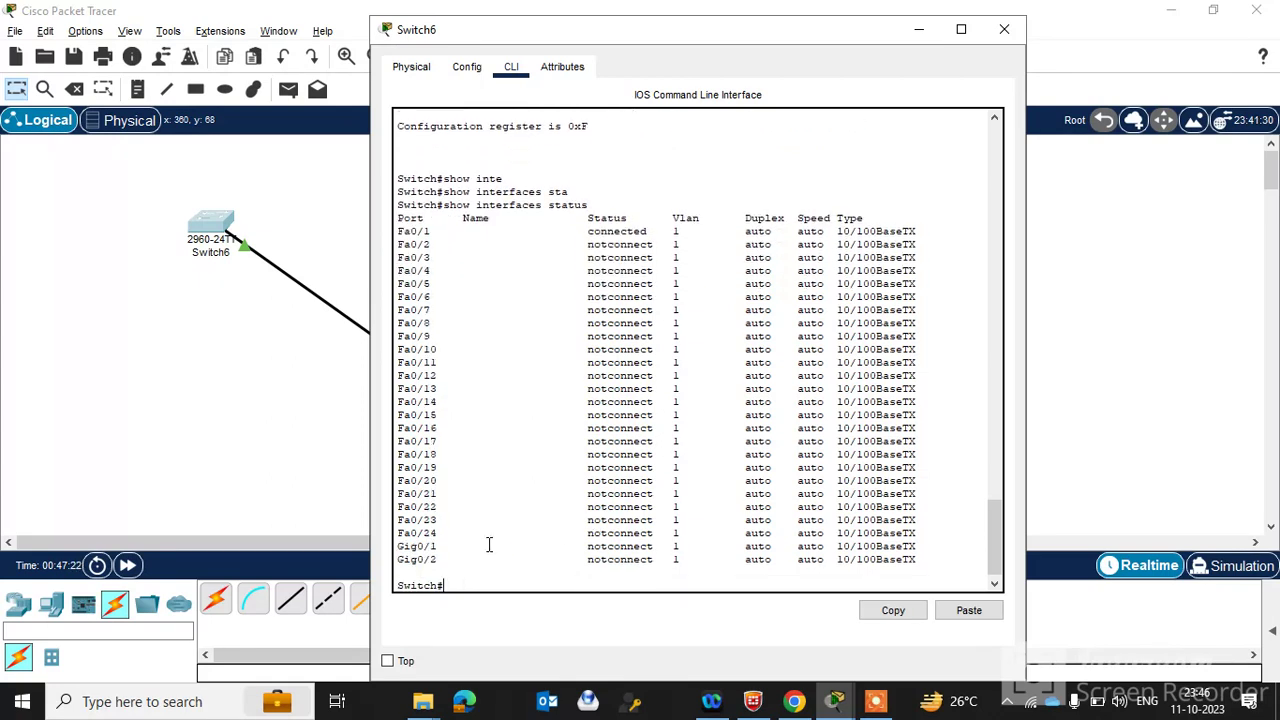
pyautogui.moveTo(458, 553); pyautogui.dragTo(405, 531)
pyautogui.click(488, 579)
# Step: Enter global configuration mode with configure terminal, fixing Tab-completion typos
pyautogui.write('config t')
pyautogui.write('er')
pyautogui.press('Tab')
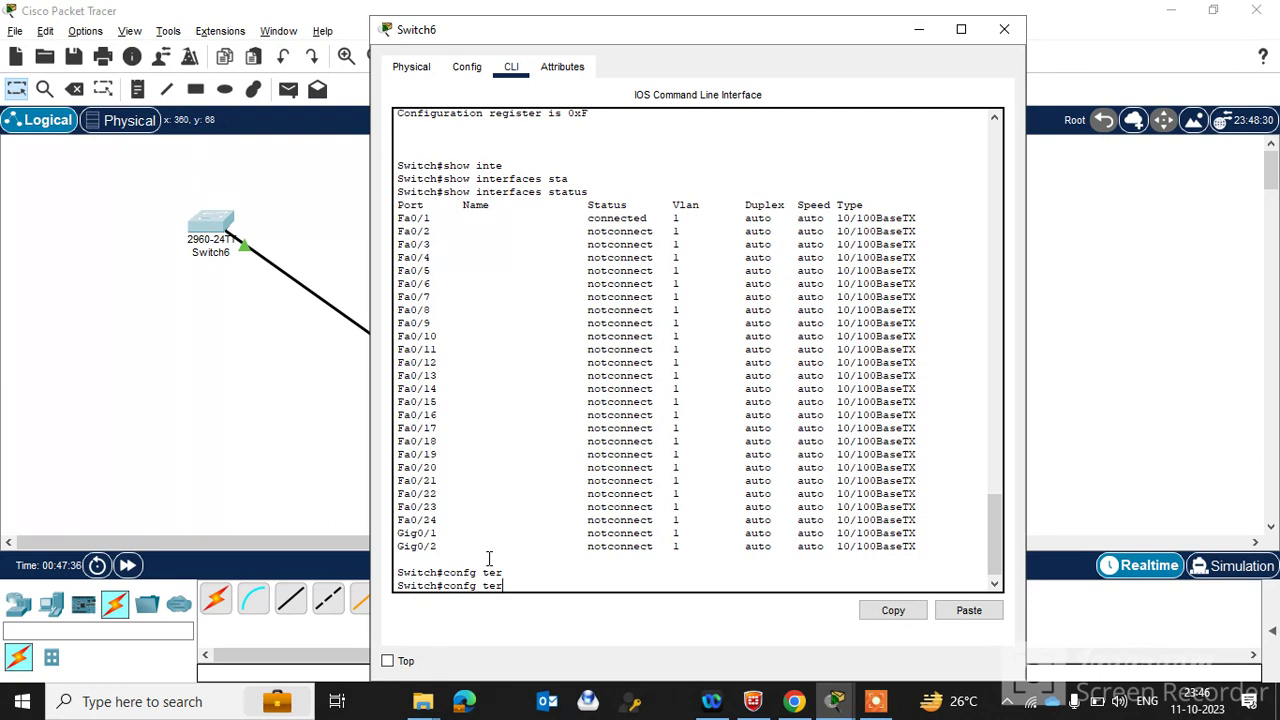
pyautogui.press('Tab')
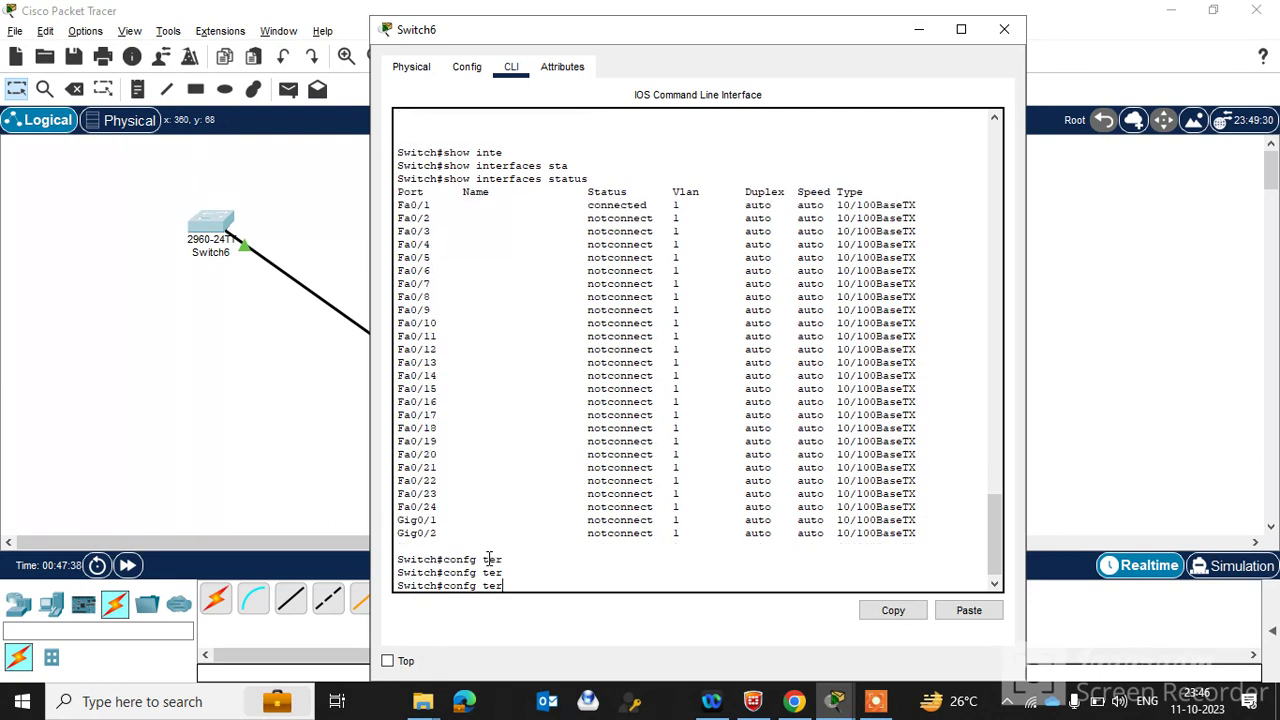
pyautogui.press('BackSpace')
pyautogui.press('BackSpace')
pyautogui.press('BackSpace')
pyautogui.write('i')
pyautogui.press('Tab')
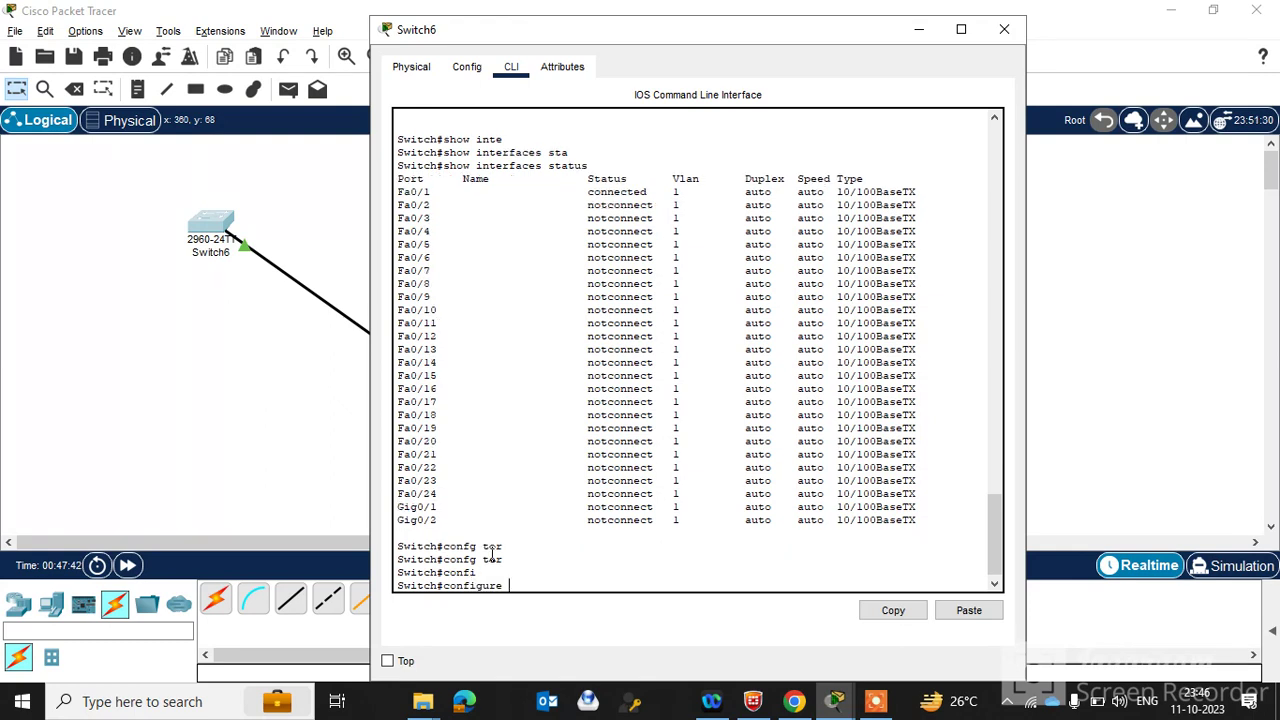
pyautogui.press('BackSpace')
pyautogui.press('BackSpace')
pyautogui.press('BackSpace')
pyautogui.write('t')
pyautogui.write('er')
pyautogui.press('Tab')
pyautogui.press('Return')
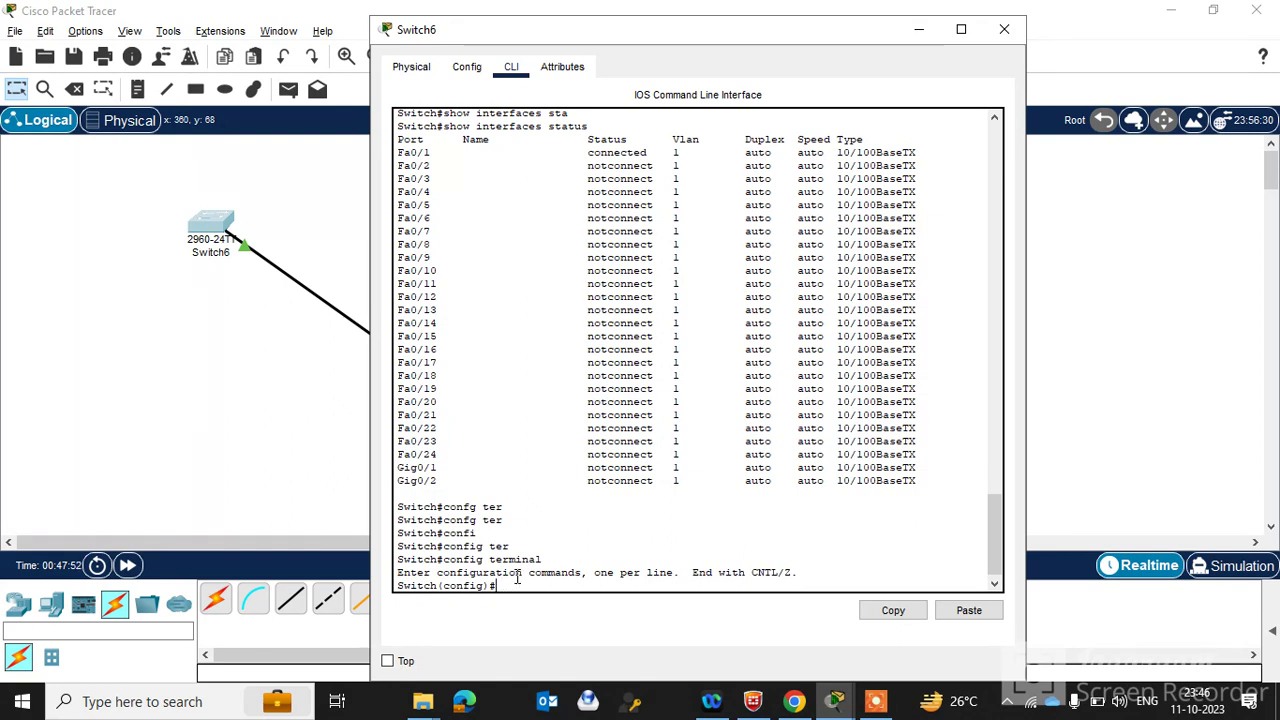
# Step: Rename the switch to cisco with hostname and highlight the new prompt
pyautogui.write('hostn')
pyautogui.write('ame c')
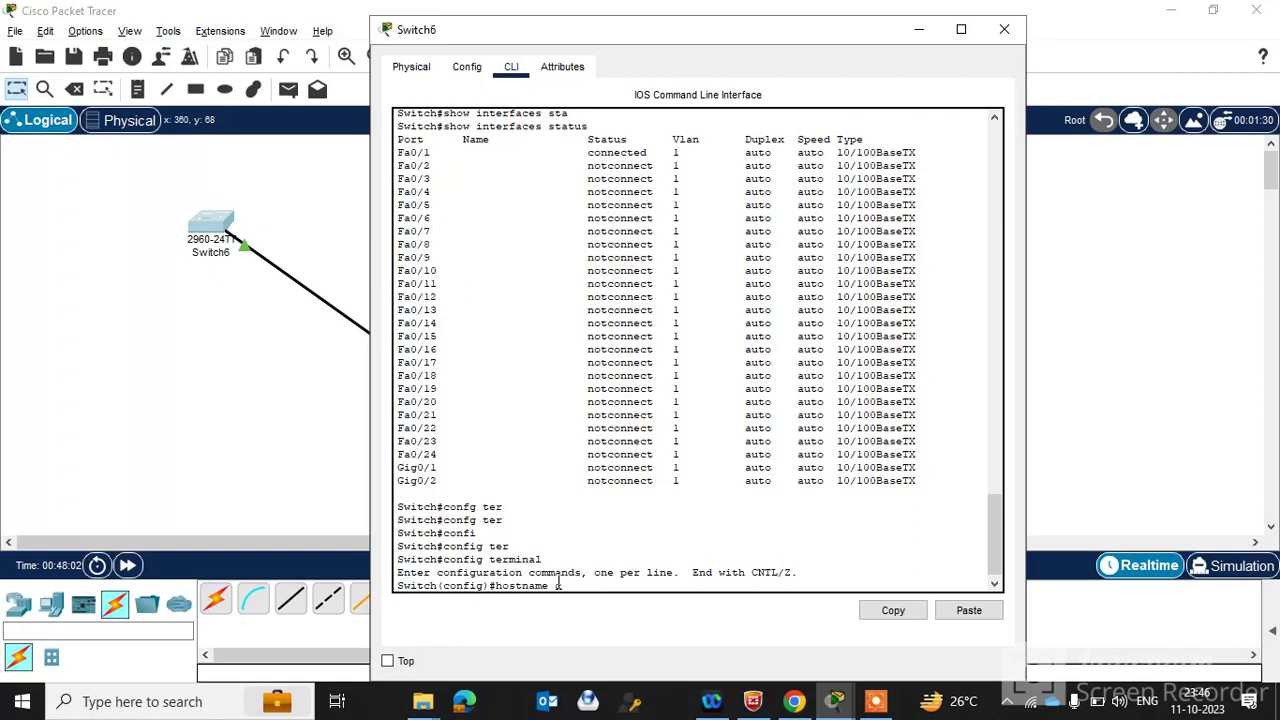
pyautogui.write('isco')
pyautogui.press('Return')
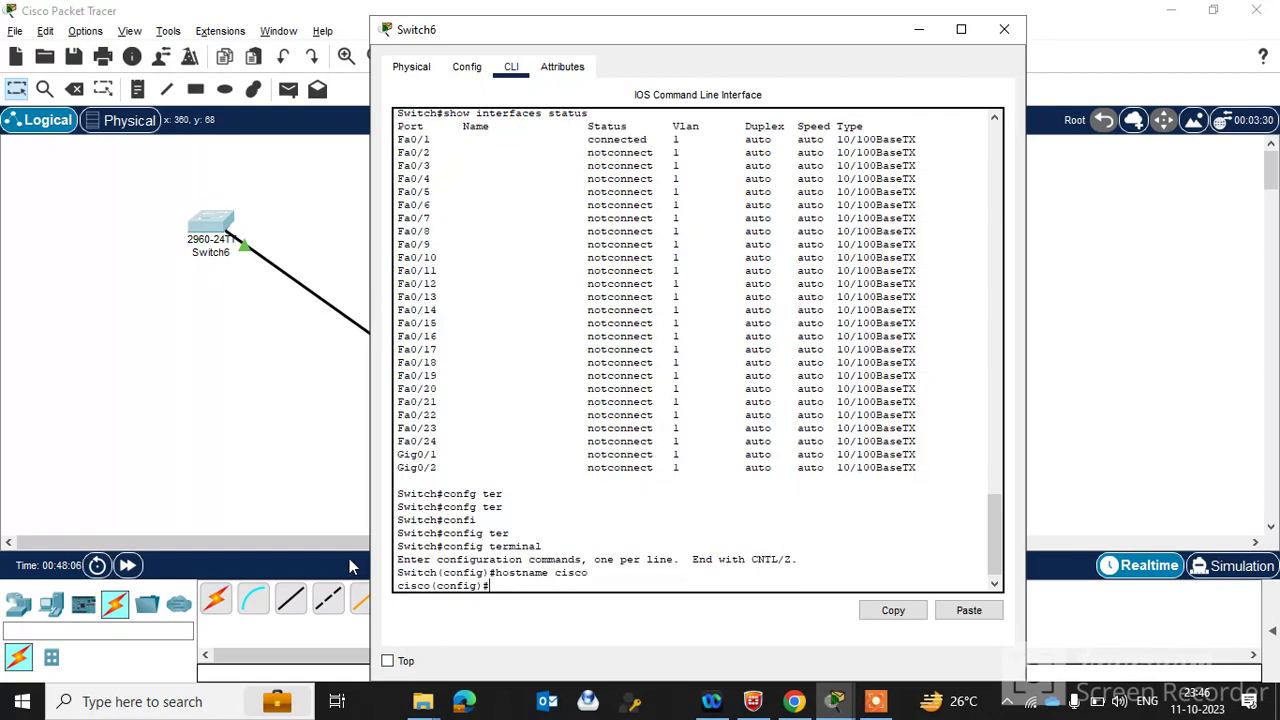
pyautogui.moveTo(397, 587); pyautogui.dragTo(430, 586)
# Step: Enter interface vlan 1 configuration, correcting typos with Tab completion along the way
pyautogui.click(511, 583)
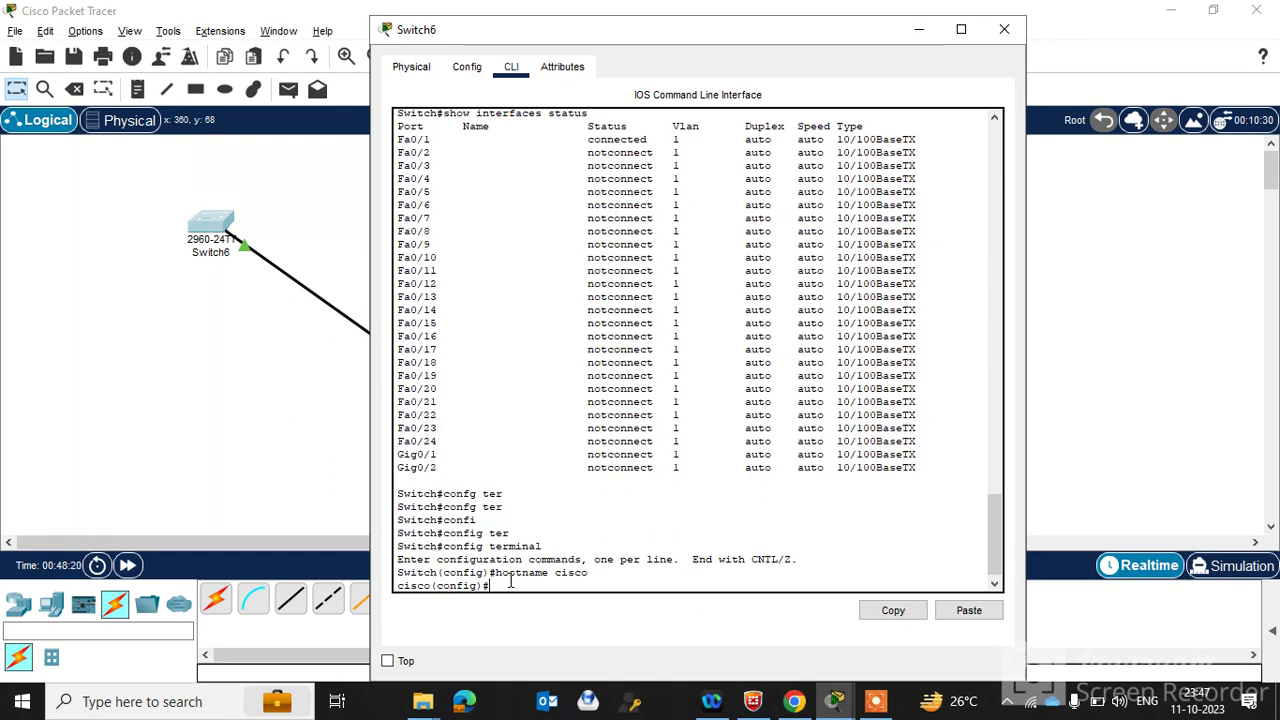
pyautogui.write('inter')
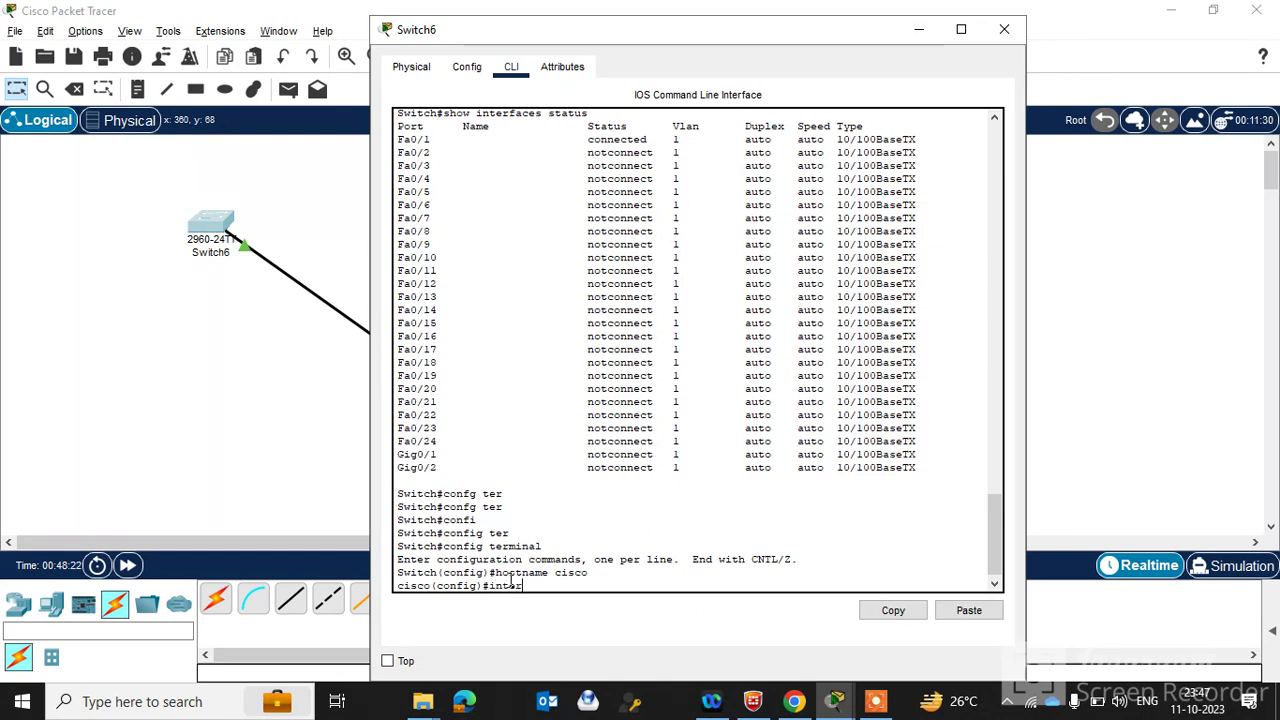
pyautogui.write('n')
pyautogui.press('Tab')
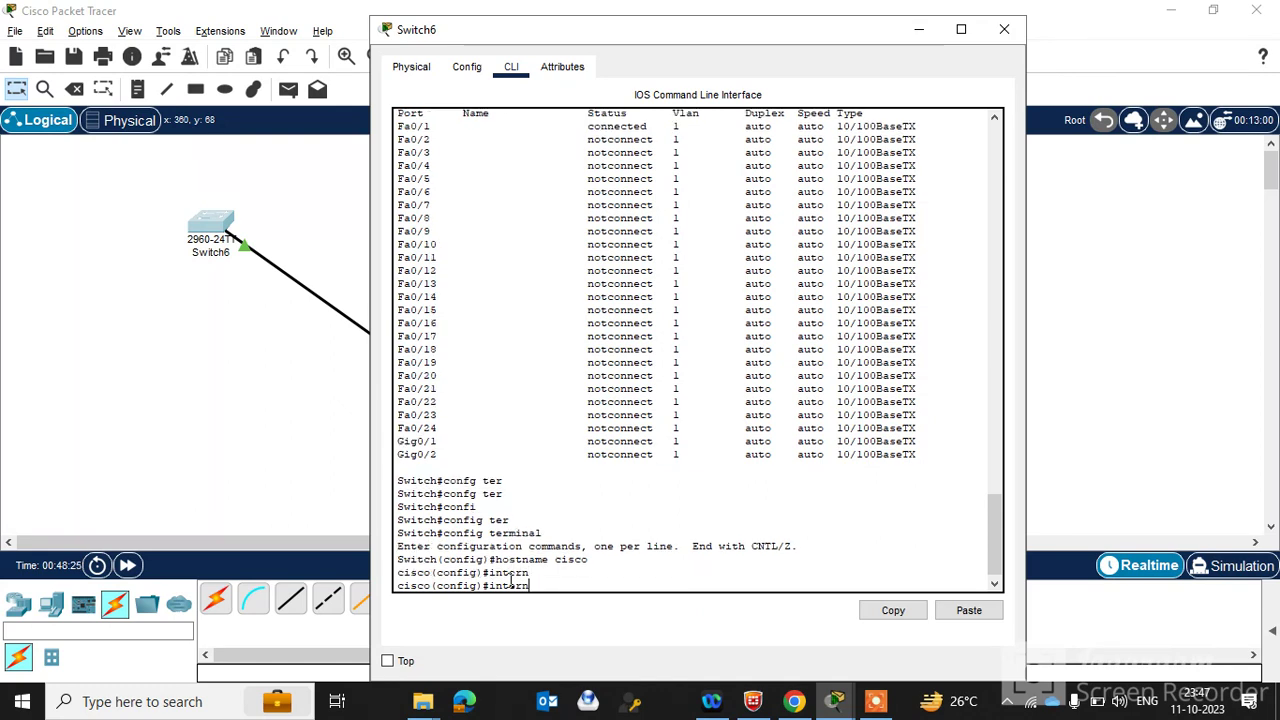
pyautogui.press('BackSpace')
pyautogui.press('BackSpace')
pyautogui.write('rf')
pyautogui.press('BackSpace')
pyautogui.press('Tab')
pyautogui.write('vla')
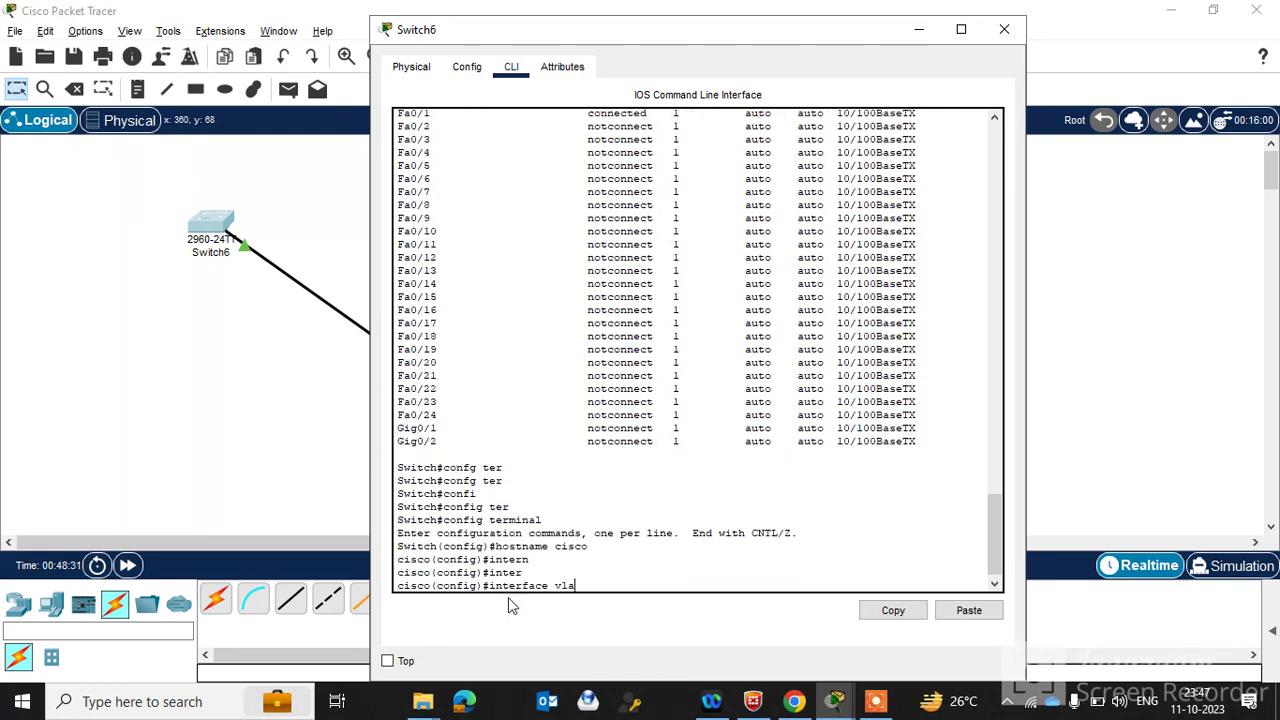
pyautogui.press('Tab')
pyautogui.write('1')
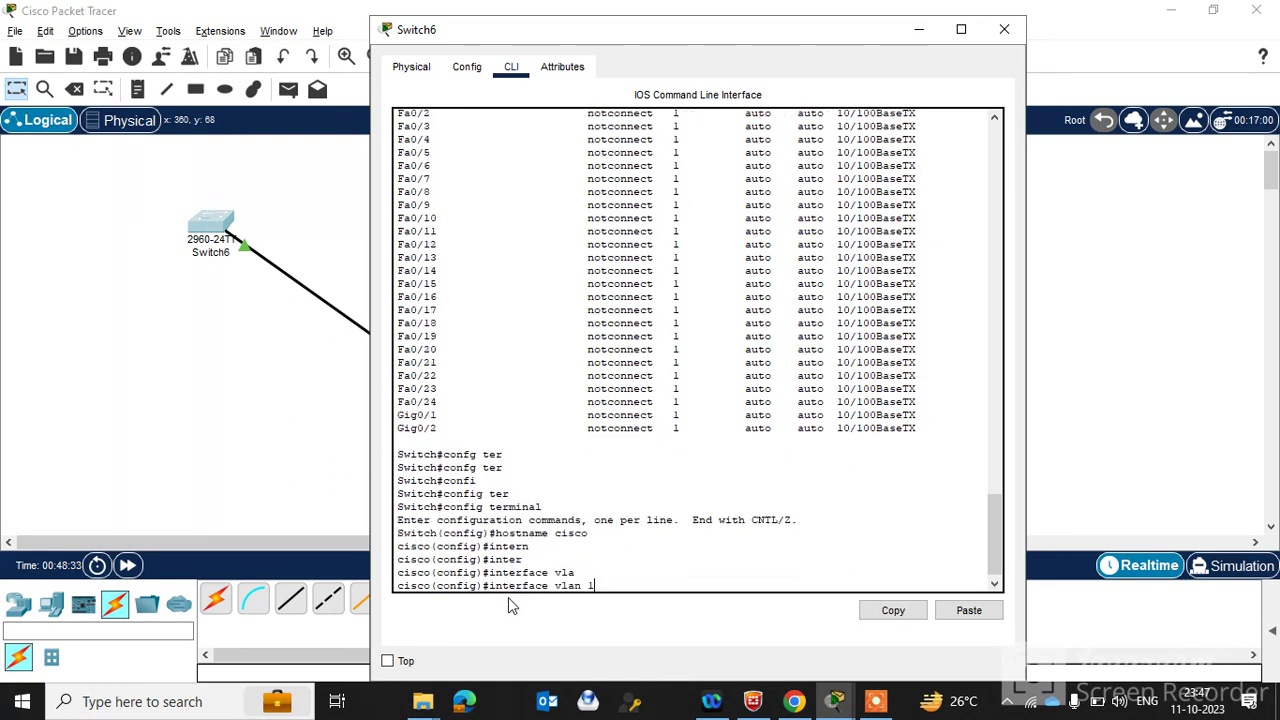
pyautogui.press('Return')
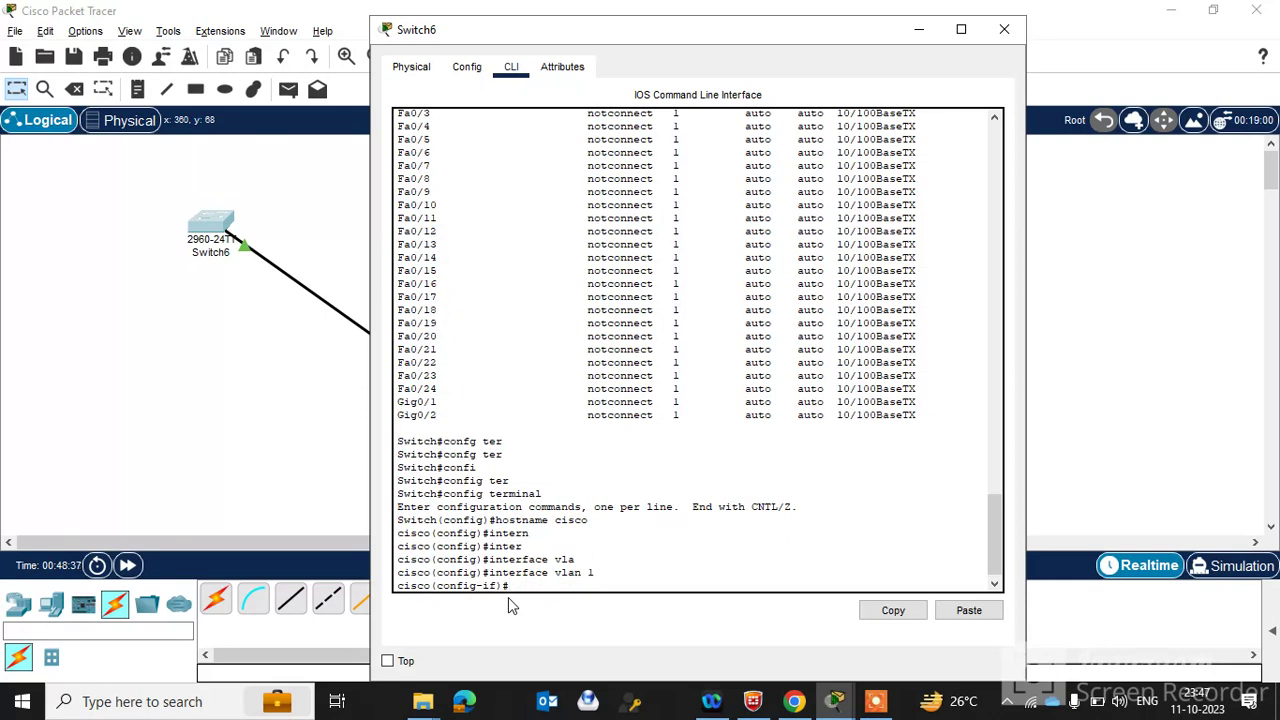
# Step: Assign VLAN 1 the address 192.168.0.1 with mask 255.255.255.0
pyautogui.write('i')
pyautogui.write('p a')
pyautogui.write('ddre')
pyautogui.write('ss 19')
pyautogui.write('2.')
pyautogui.write('1')
pyautogui.write('68.0')
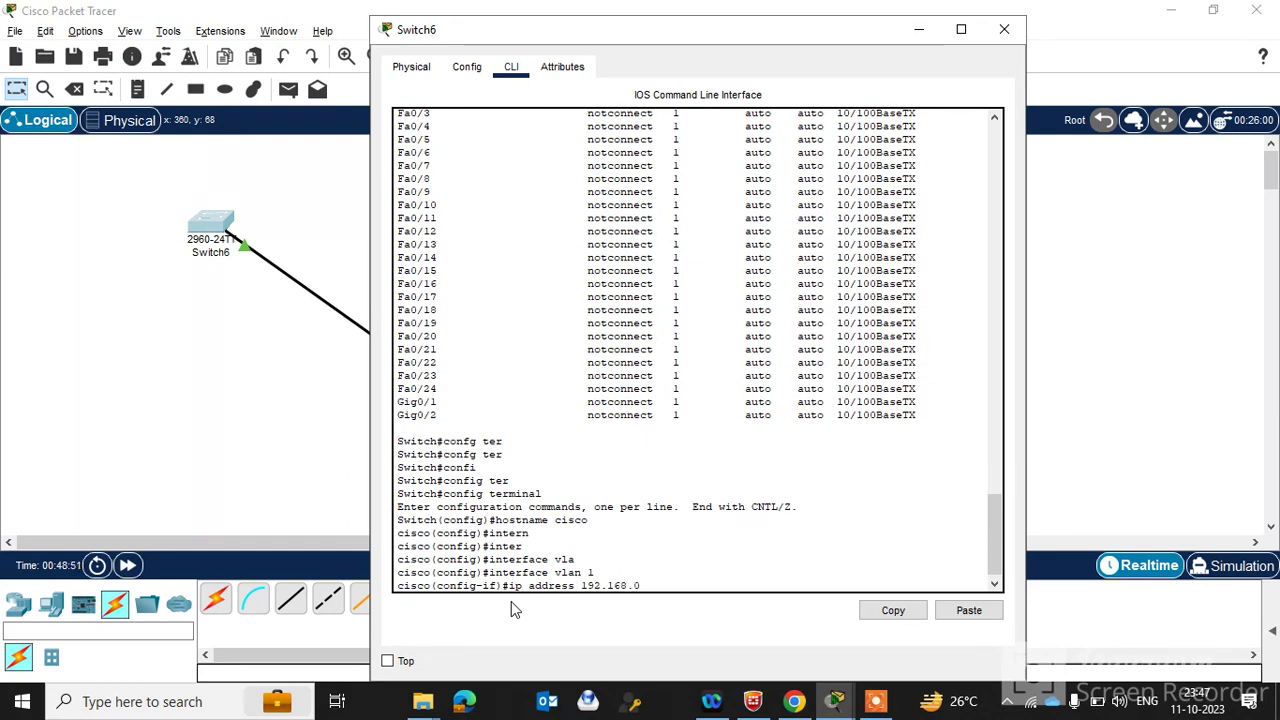
pyautogui.write('.1')
pyautogui.write(' 22')
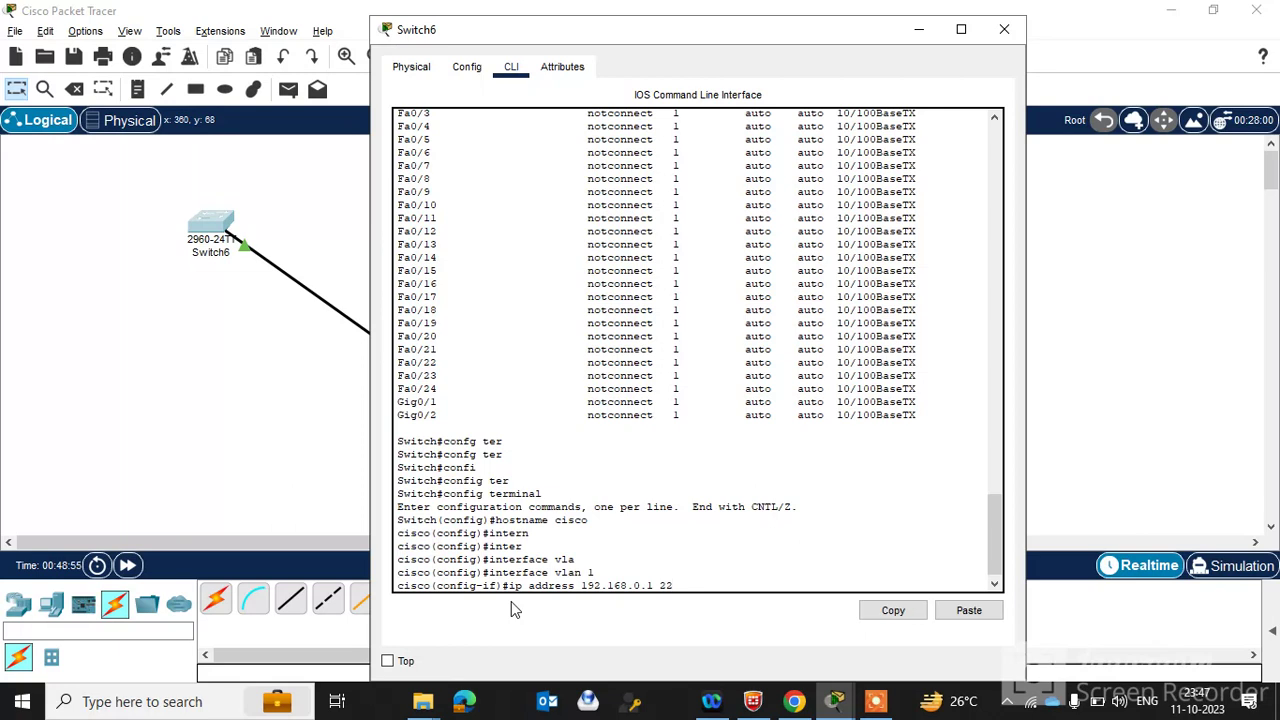
pyautogui.press('BackSpace')
pyautogui.write('555')
pyautogui.press('BackSpace')
pyautogui.write('.2')
pyautogui.write('55.255')
pyautogui.write('.0')
pyautogui.press('Return')
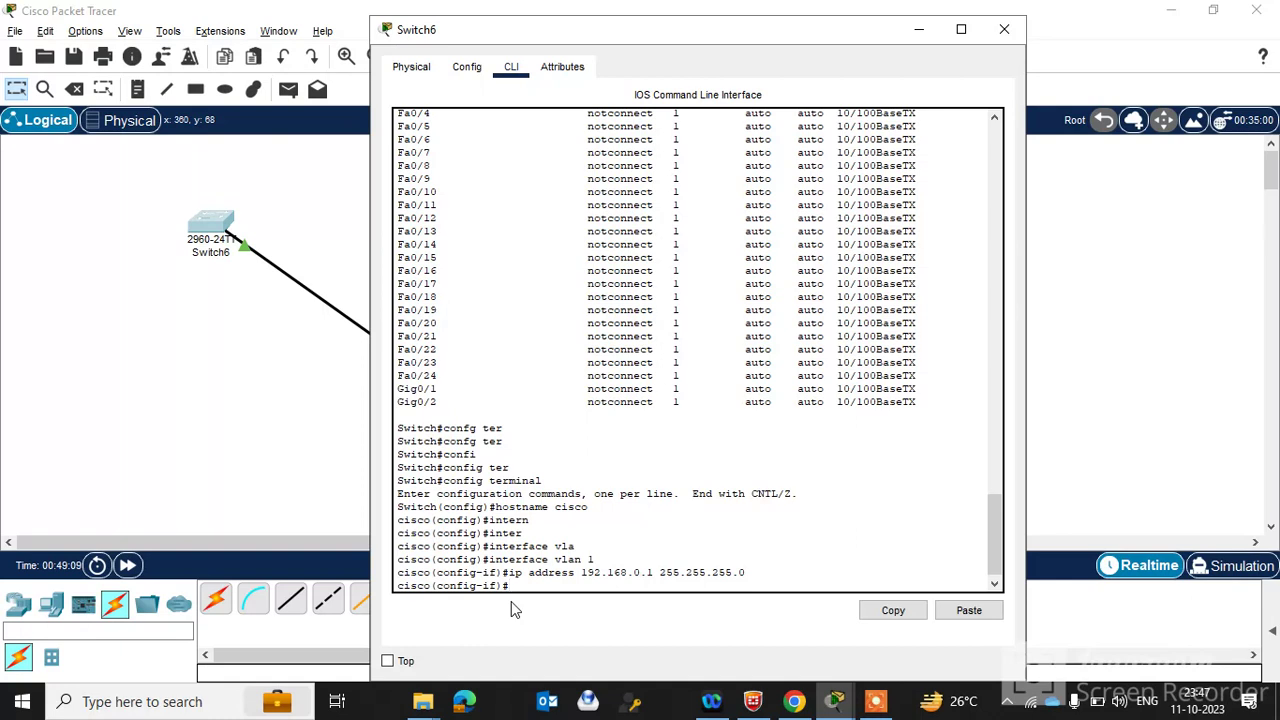
# Step: Bring the VLAN 1 interface up with no shutdown
pyautogui.write('no shu')
pyautogui.write('tdown')
pyautogui.press('Return')
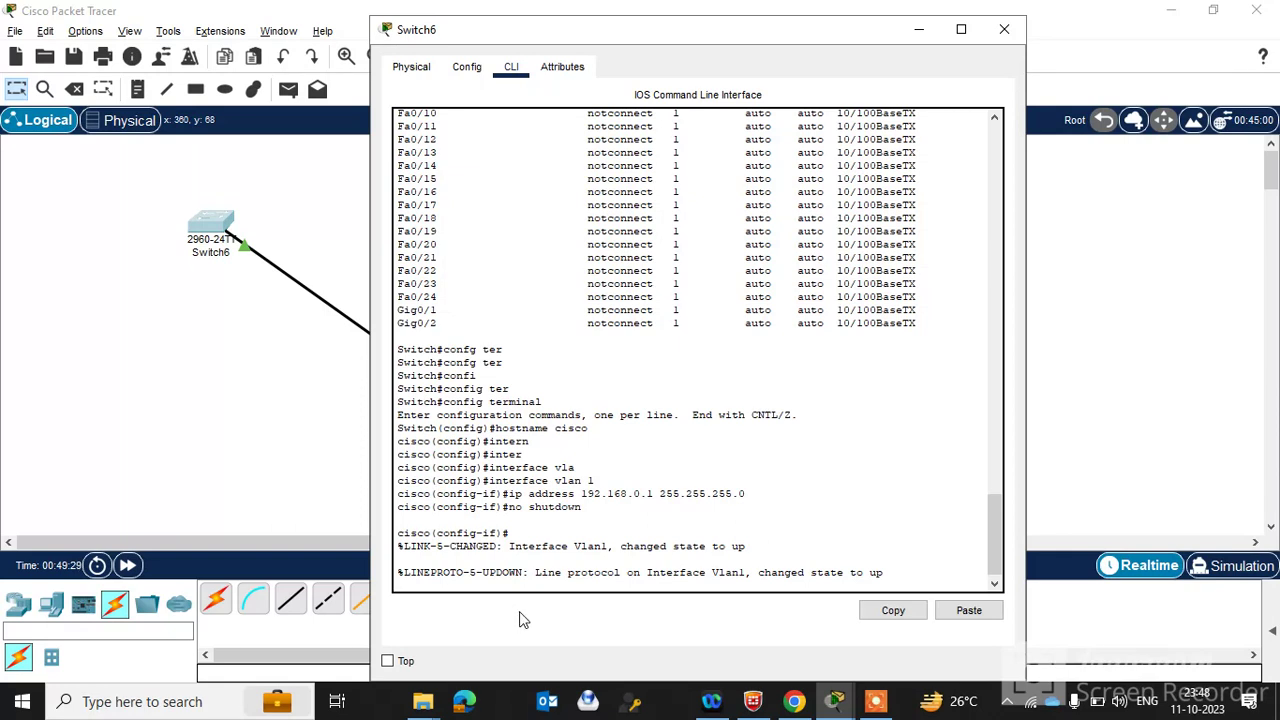
pyautogui.press('Return')
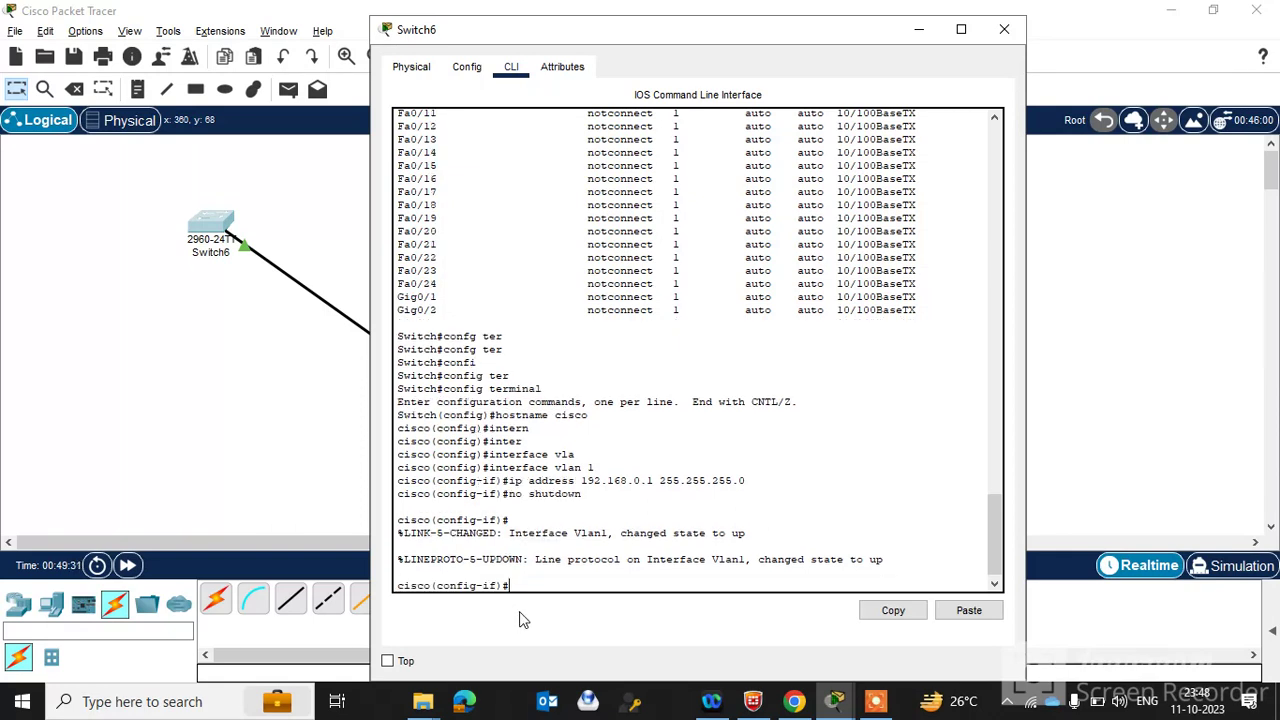
# Step: After a rejected enable attempt, use exit and end to return to cisco#
pyautogui.write('enab')
pyautogui.press('BackSpace')
pyautogui.write('ble')
pyautogui.press('Return')
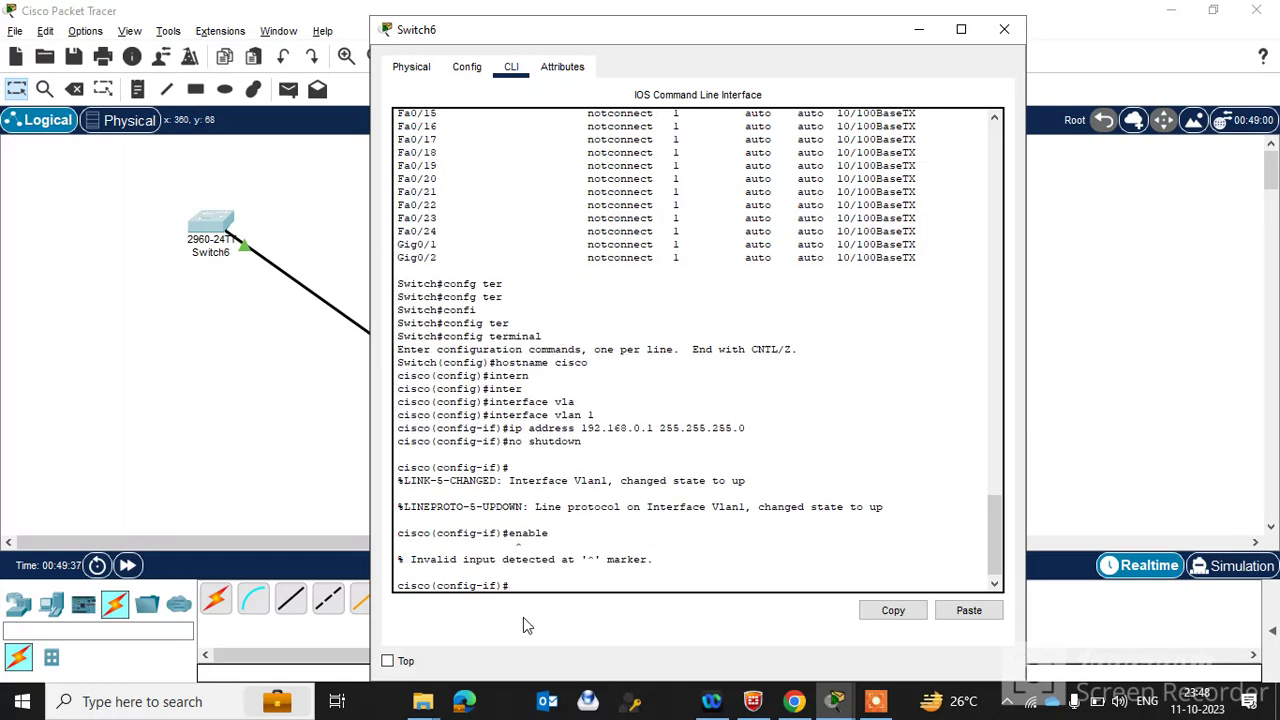
pyautogui.write('ex')
pyautogui.write('it')
pyautogui.press('Return')
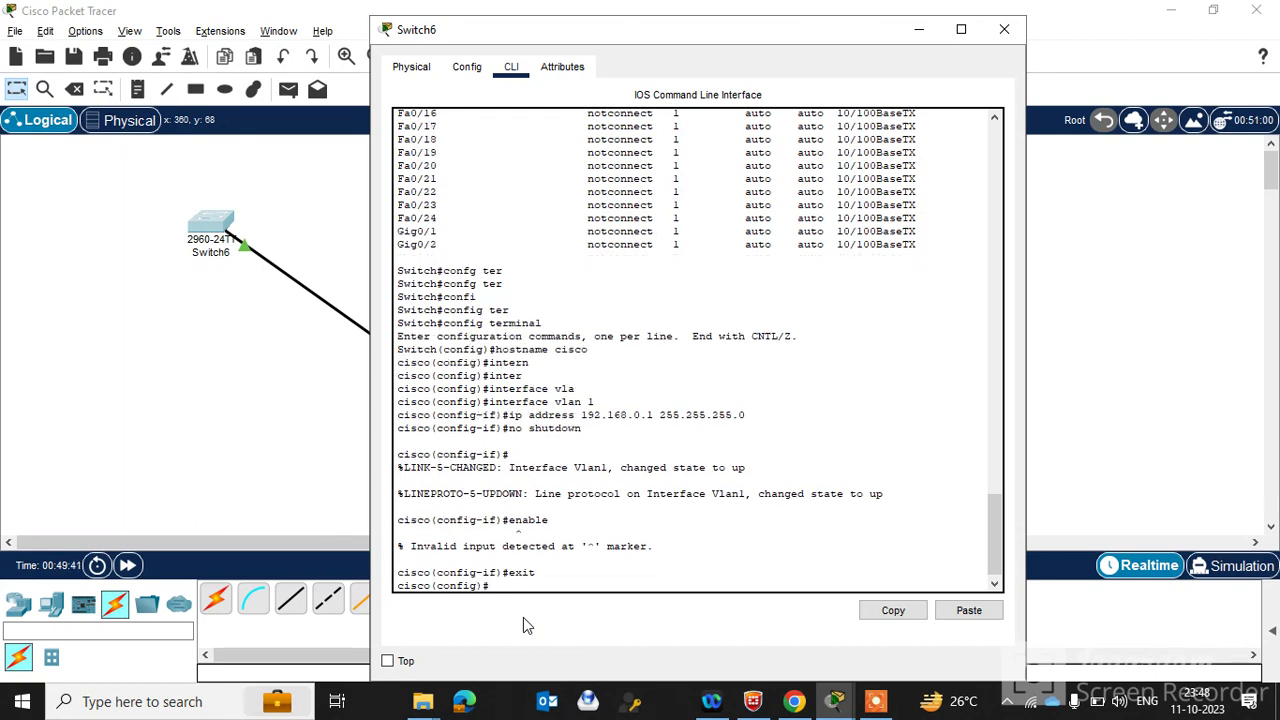
pyautogui.write('end')
pyautogui.press('Return')
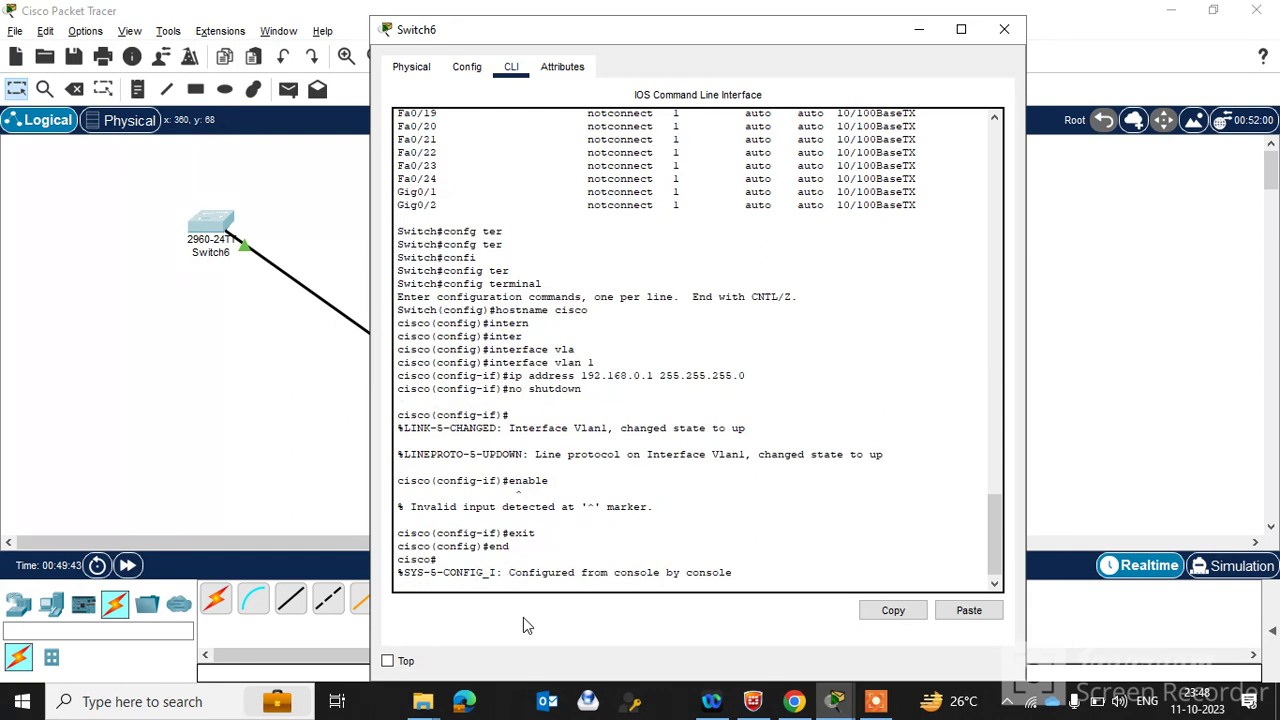
pyautogui.press('Return')
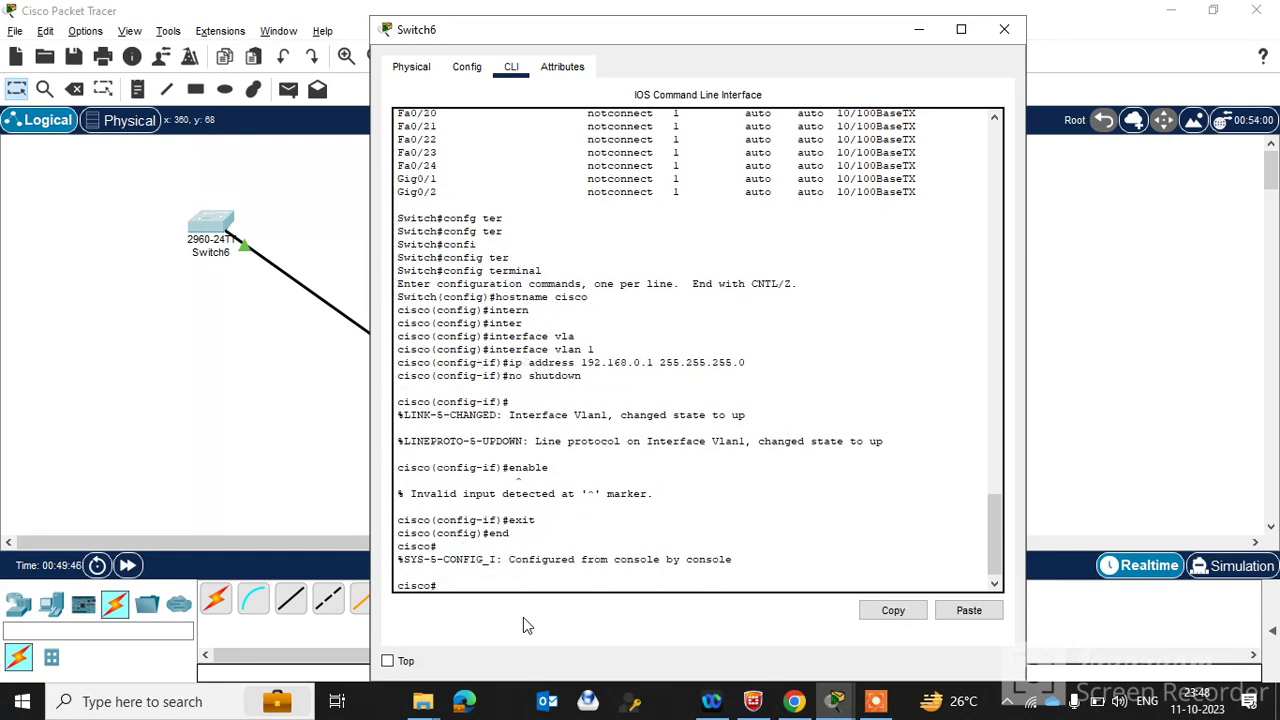
# Step: Run show ip interface with Tab completion
pyautogui.write('sh')
pyautogui.press('Tab')
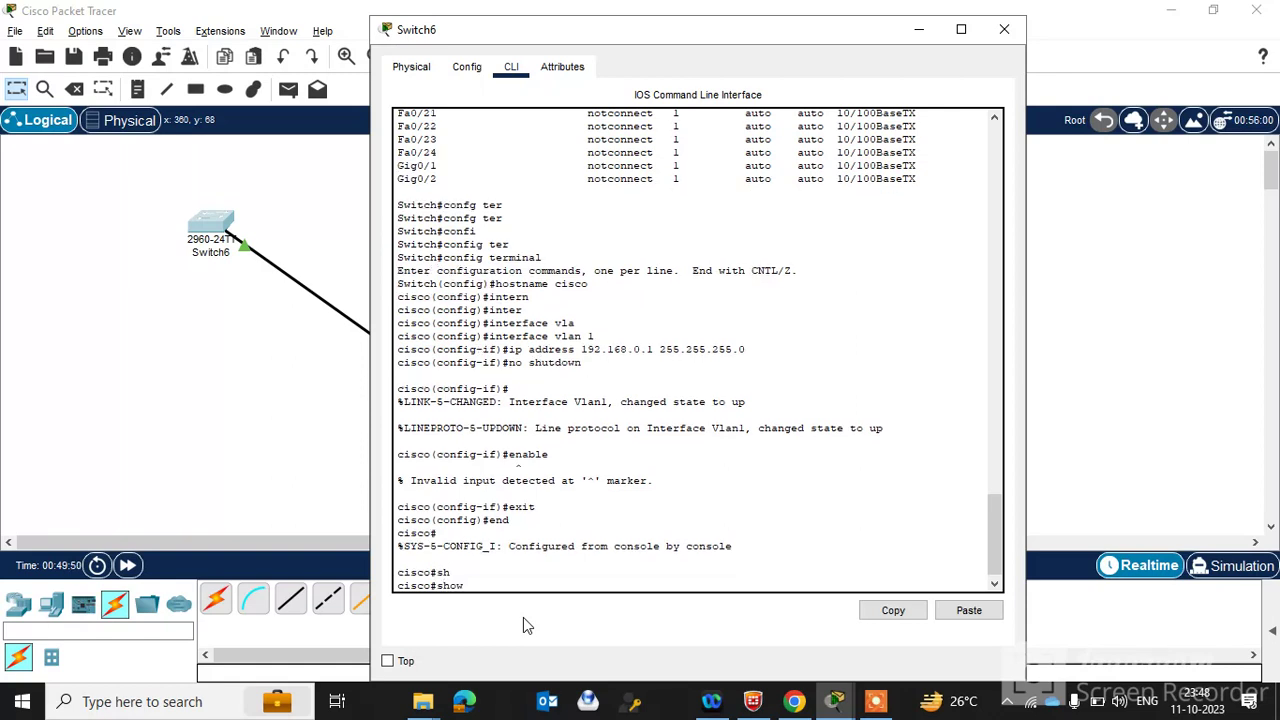
pyautogui.write('ip int')
pyautogui.press('Return')
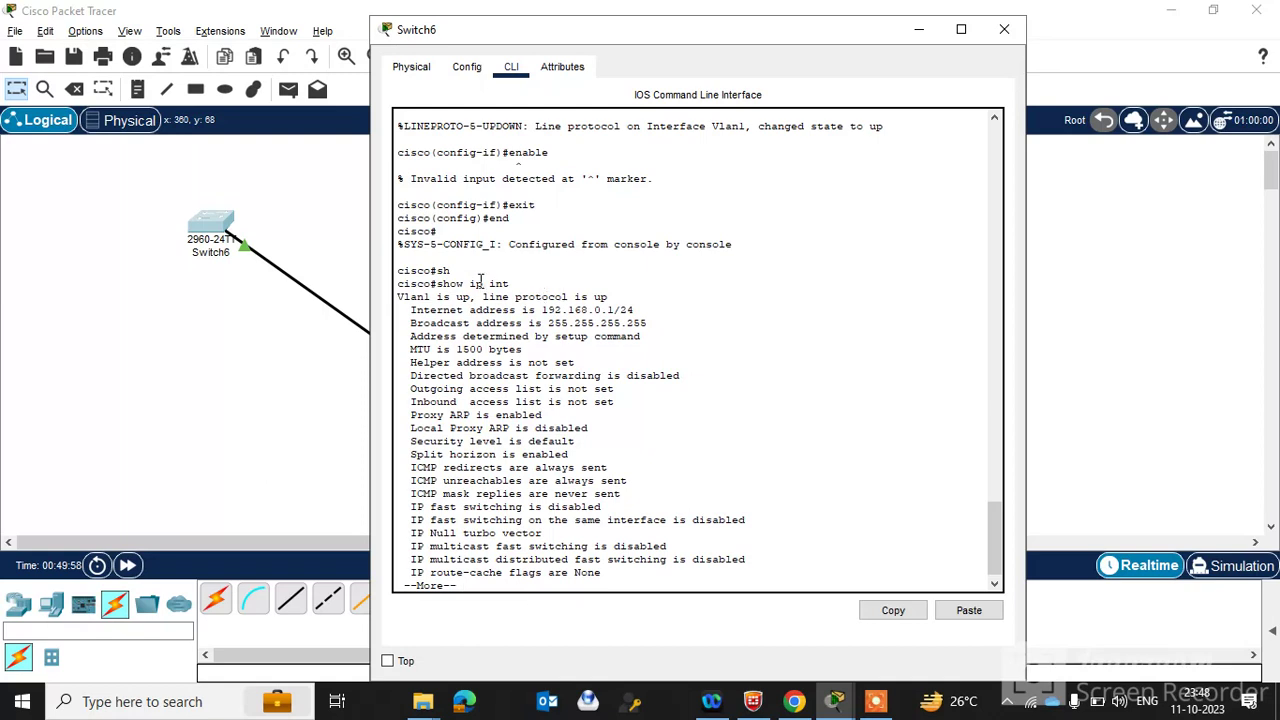
# Step: Highlight Vlan1's 192.168.0.1/24 address and broadcast lines, then page through the output
pyautogui.moveTo(428, 310); pyautogui.dragTo(596, 322)
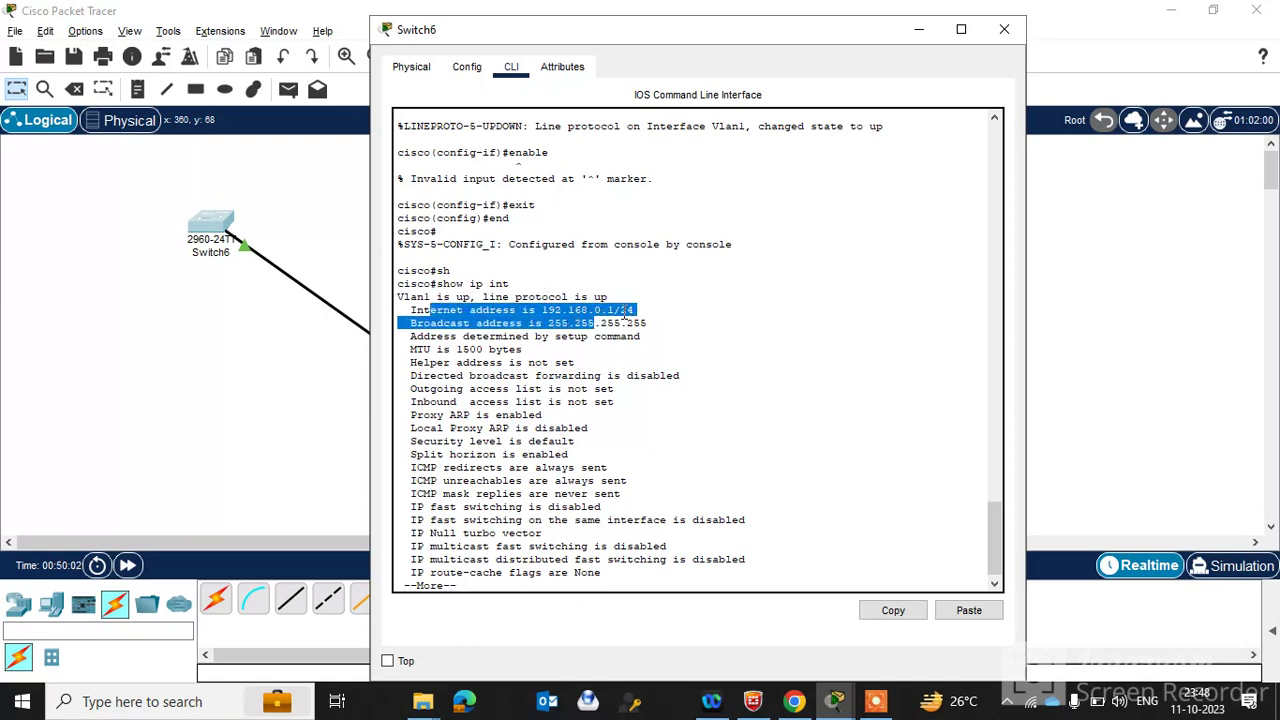
pyautogui.click(560, 323)
pyautogui.moveTo(560, 323); pyautogui.dragTo(649, 330)
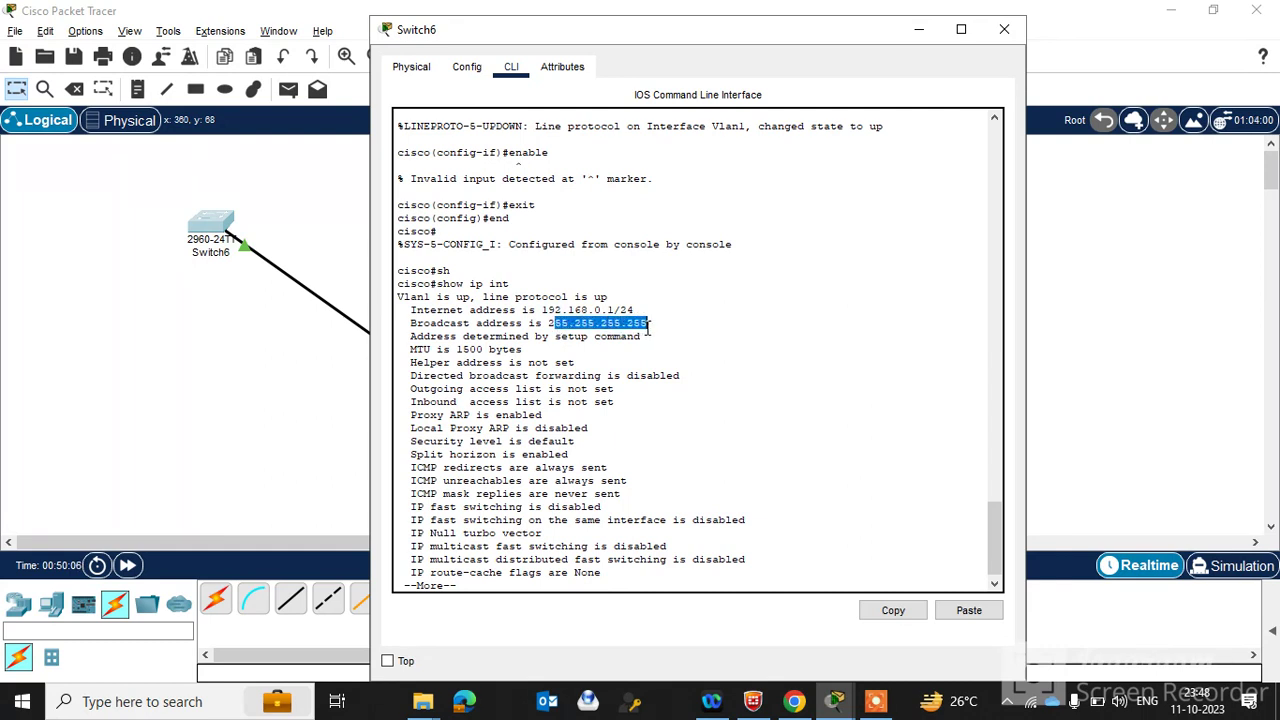
pyautogui.press('Return')
pyautogui.press('Return')
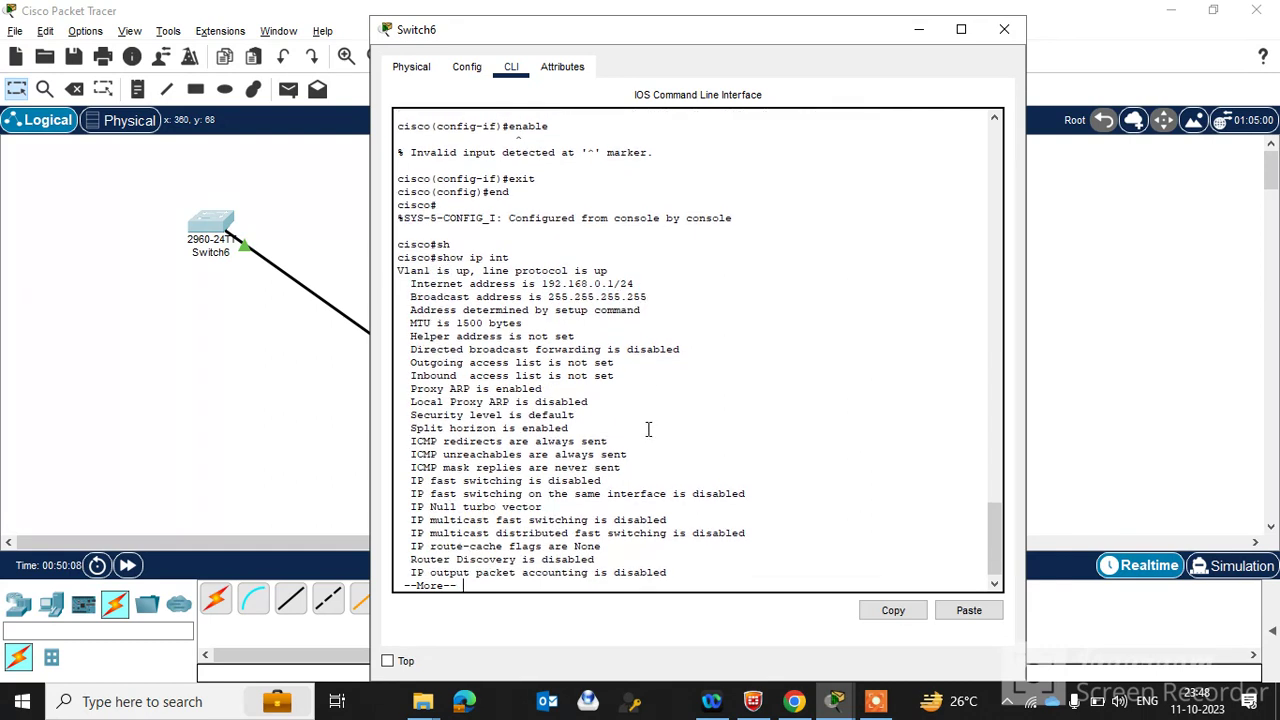
pyautogui.press('Return')
pyautogui.press('Return')
pyautogui.press('Return')
pyautogui.press('Return')
pyautogui.press('Return')
pyautogui.press('Return')
pyautogui.press('Return')
pyautogui.press('Return')
pyautogui.press('Return')
pyautogui.press('Return')
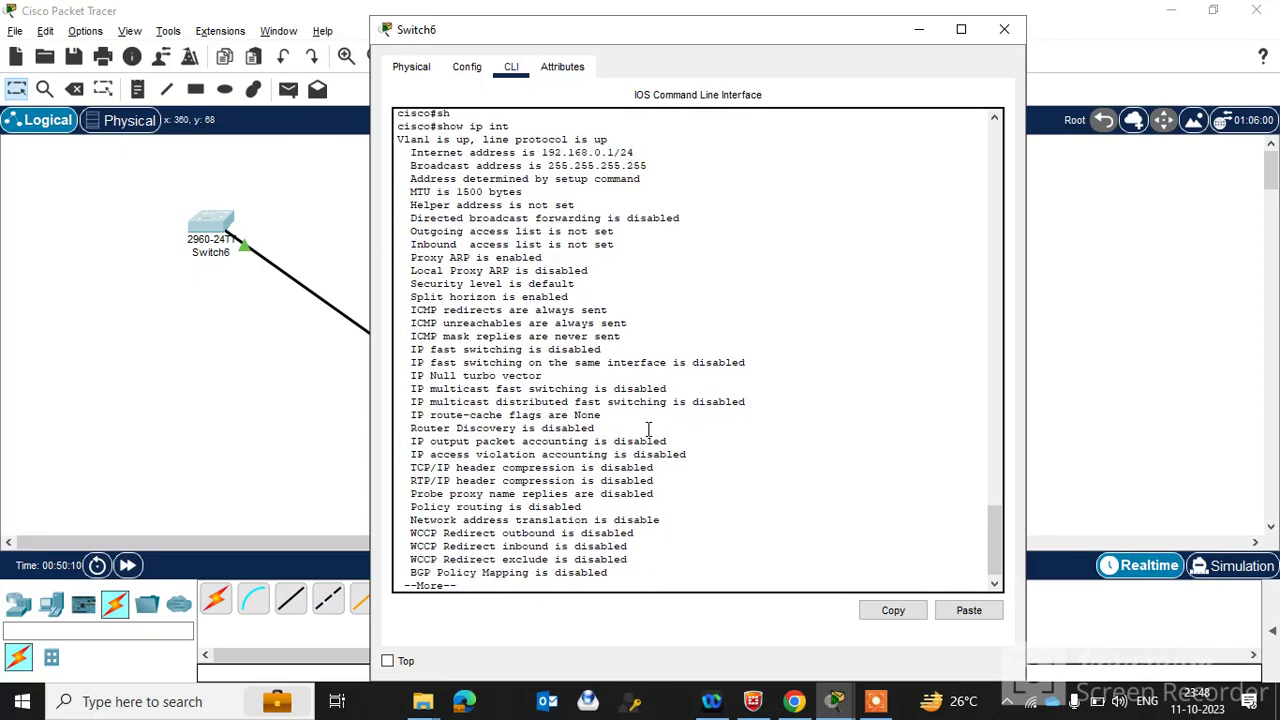
pyautogui.press('Return')
pyautogui.press('Return')
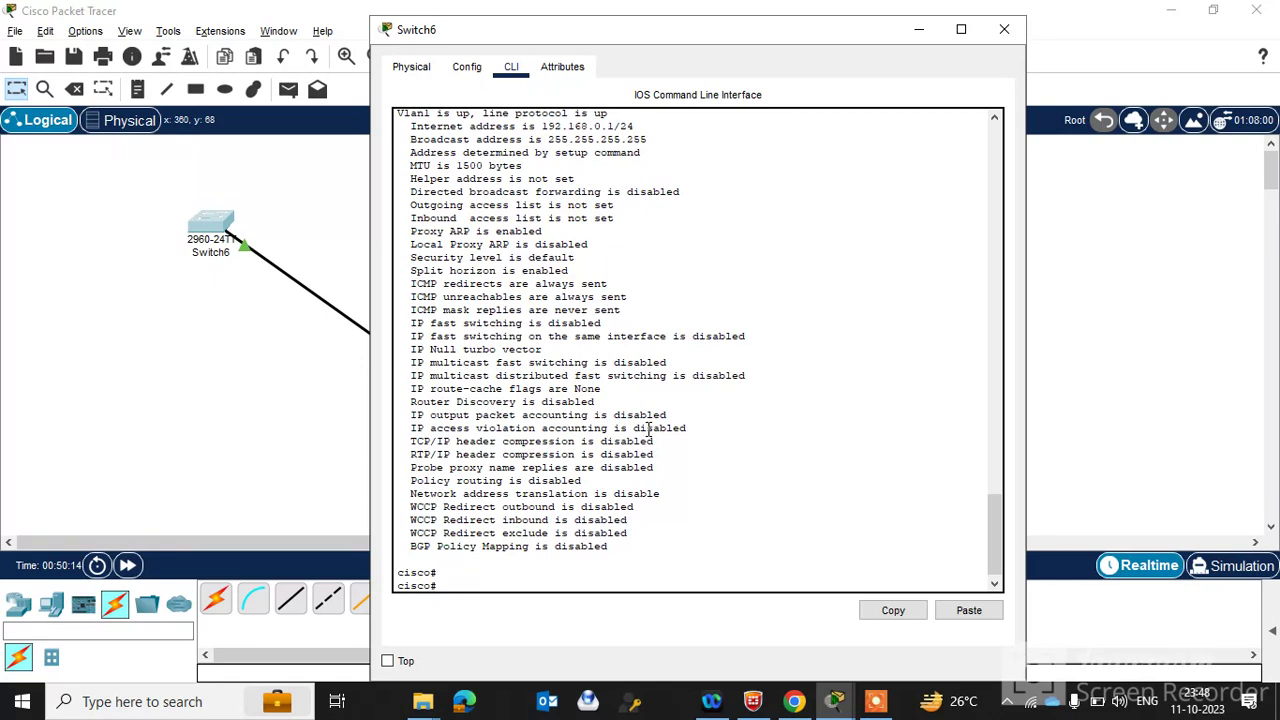
pyautogui.write('sh')
pyautogui.write(' v')
pyautogui.write('l')
# Step: Run 'sh vlan br' and highlight the VLAN table, pointing out the ports assigned to VLAN 1
pyautogui.press('Tab')
pyautogui.write('b')
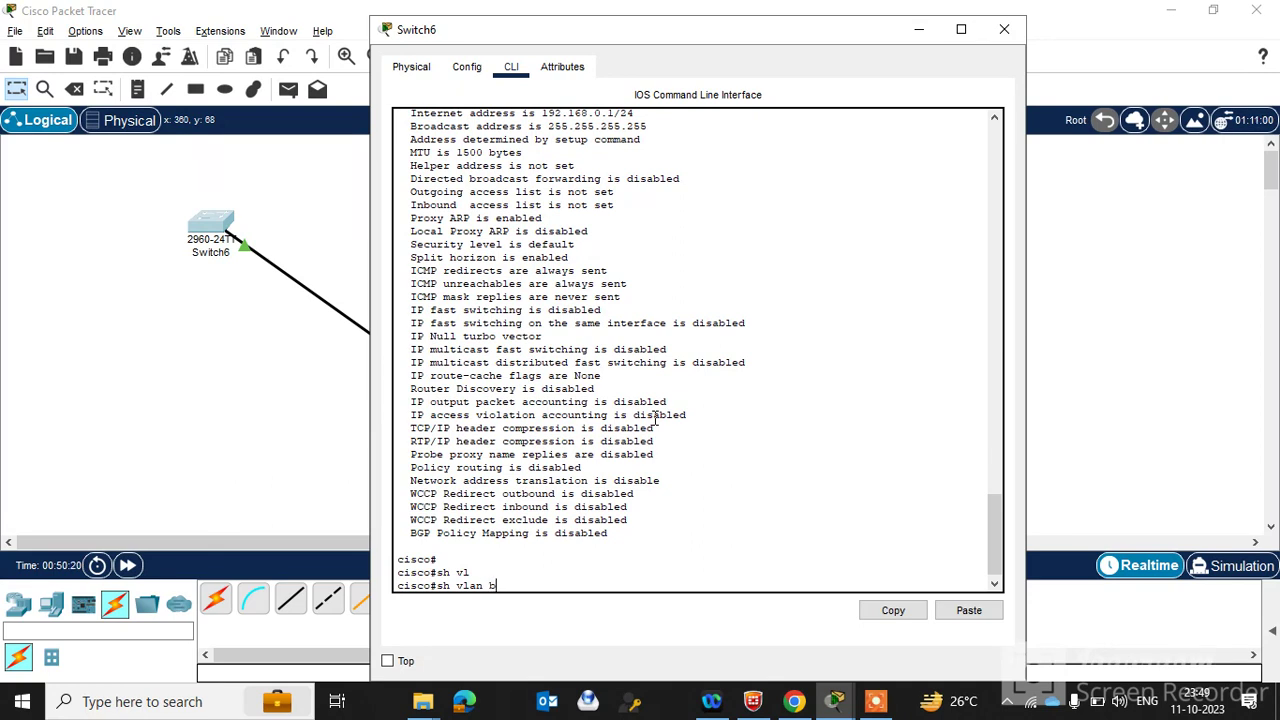
pyautogui.write('r')
pyautogui.press('Return')
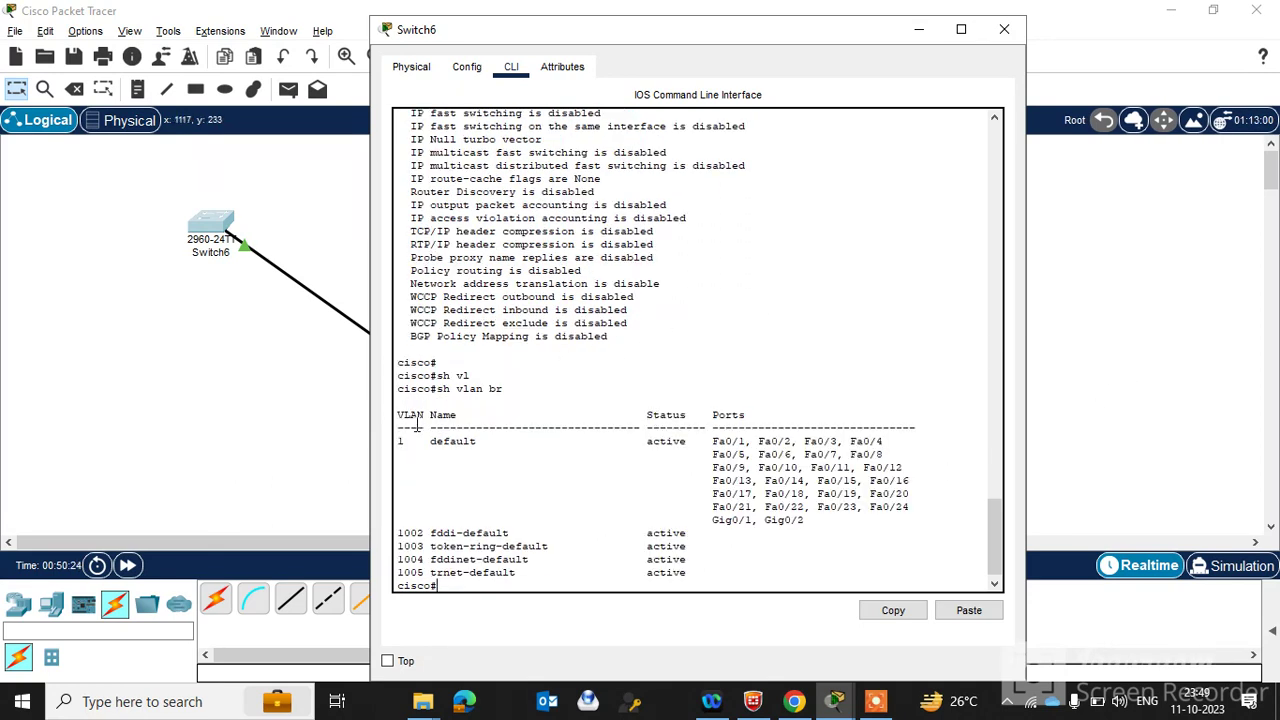
pyautogui.moveTo(416, 427)
pyautogui.mouseDown()
pyautogui.moveTo(707, 519)
pyautogui.moveTo(726, 569)
pyautogui.mouseUp()
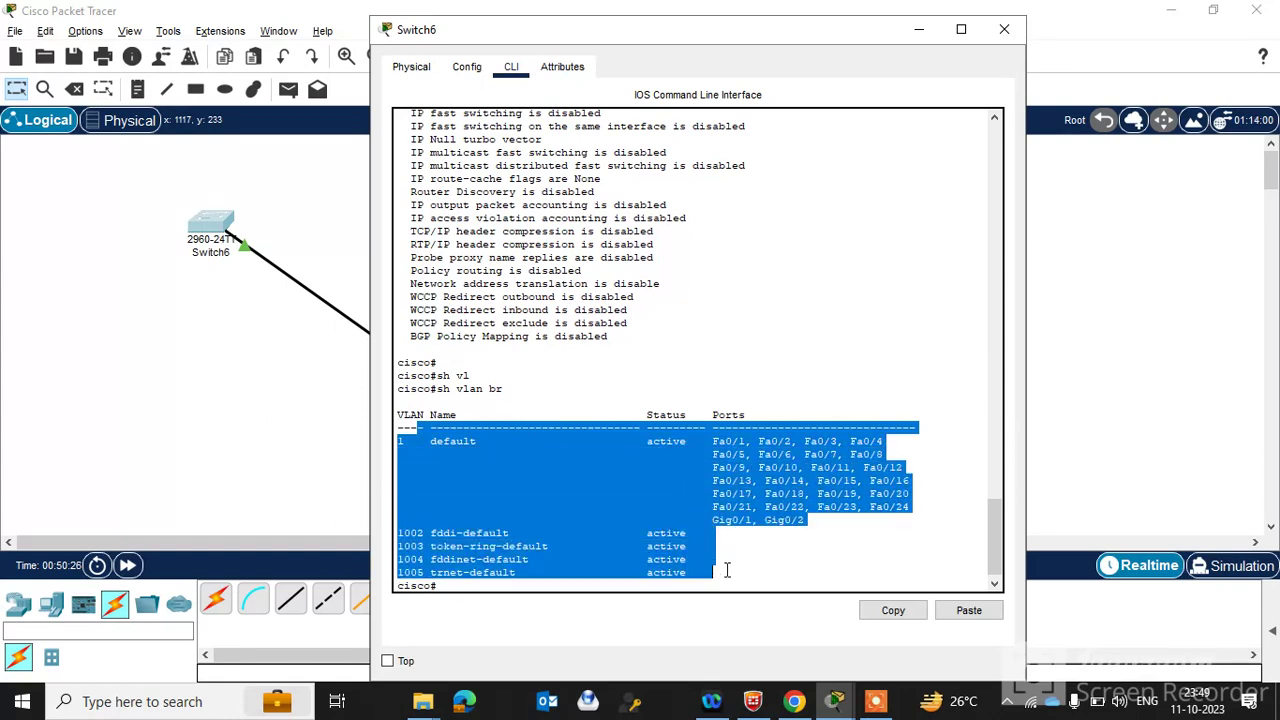
pyautogui.click(733, 562)
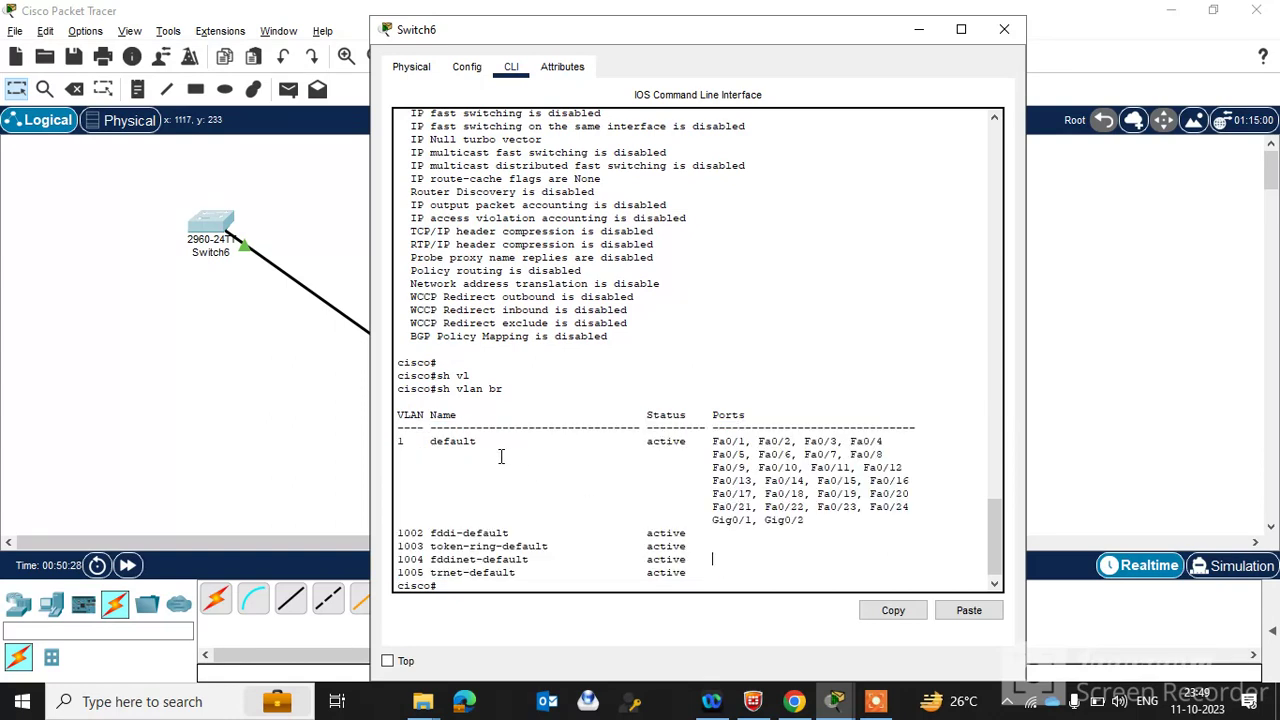
pyautogui.moveTo(436, 441); pyautogui.dragTo(779, 521)
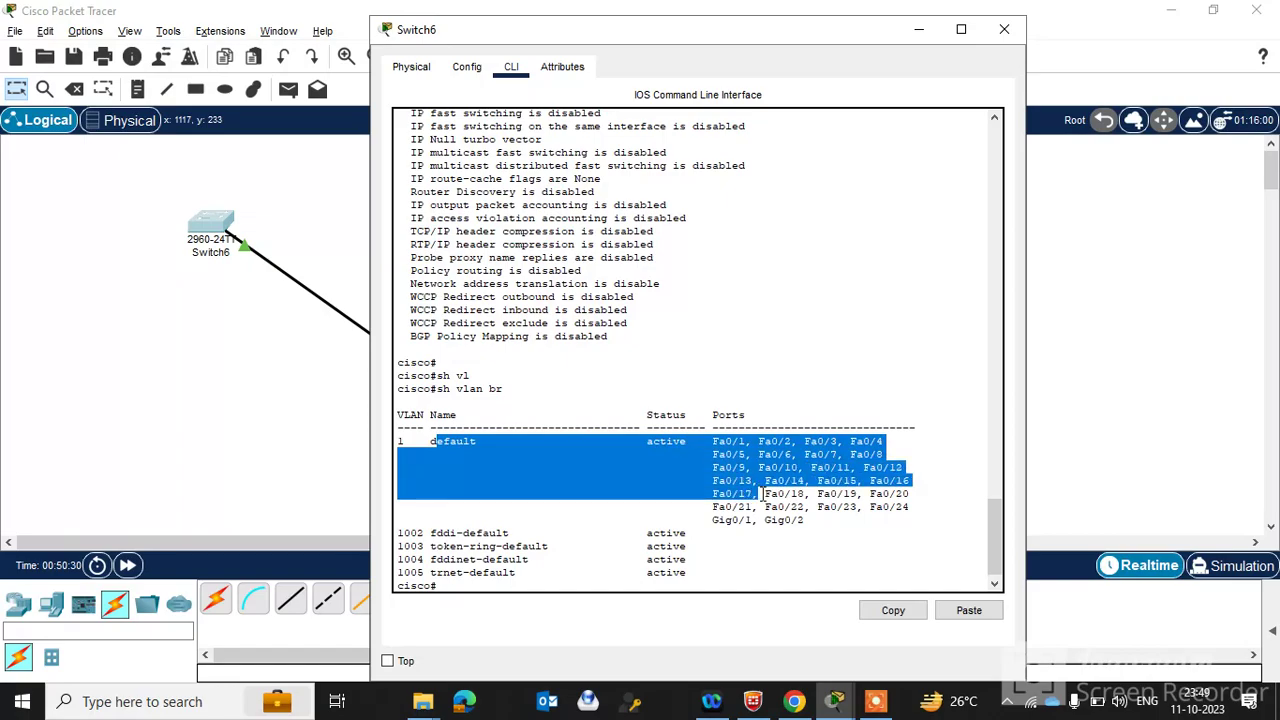